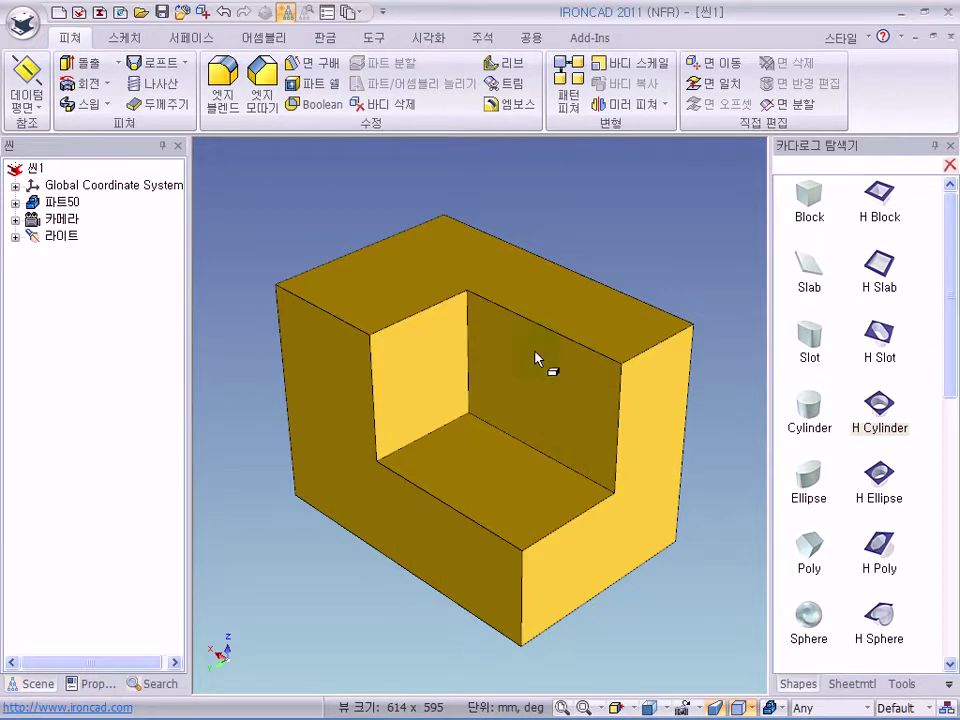
- Add a Block from the shapes catalog as a separate part in the empty space beside the notched part
{"action": "scroll", "coordinate": [540, 360], "scroll_direction": "down", "scroll_amount": 3}
{"action": "left_click_drag", "start_coordinate": [540, 360], "coordinate": [603, 303]}
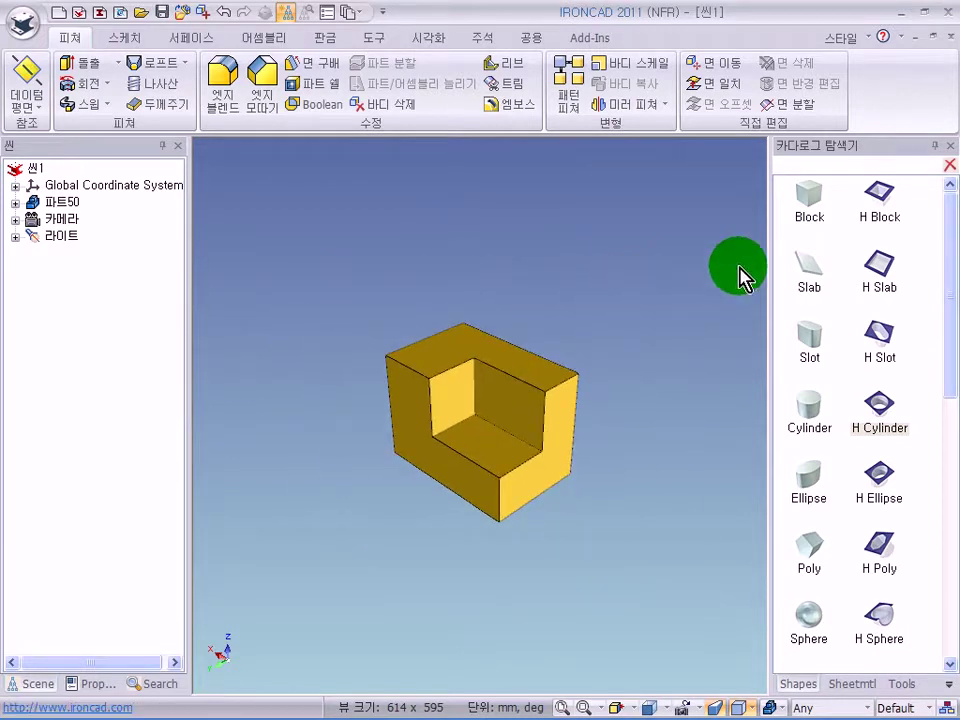
{"action": "left_click_drag", "start_coordinate": [800, 199], "coordinate": [583, 305]}
{"action": "left_click", "coordinate": [656, 435]}
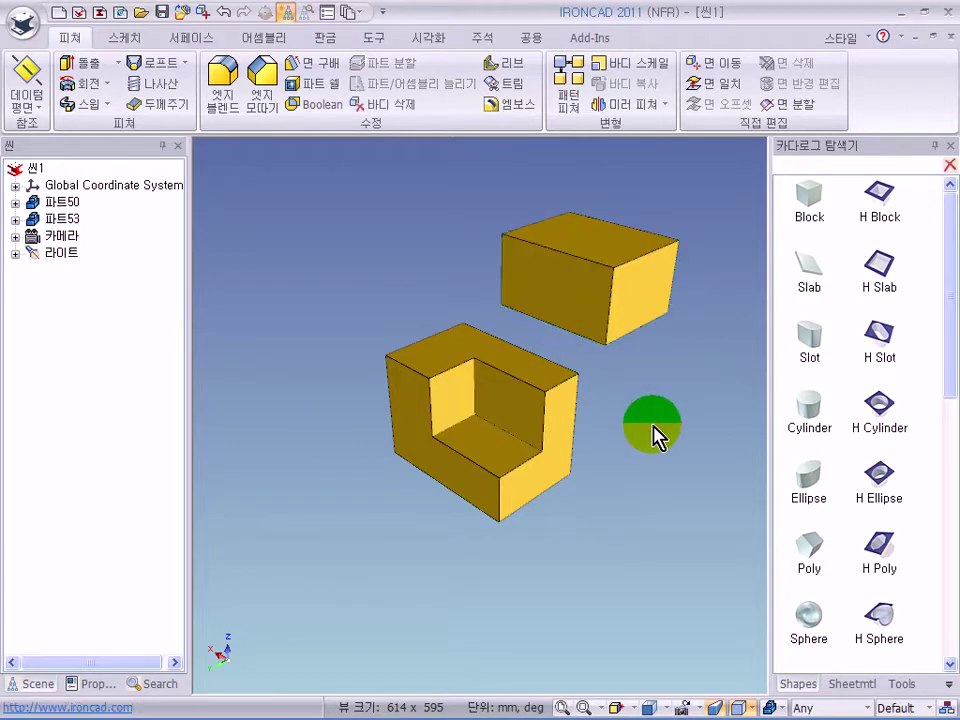
{"action": "left_click", "coordinate": [30, 216]}
{"action": "left_click", "coordinate": [259, 412]}
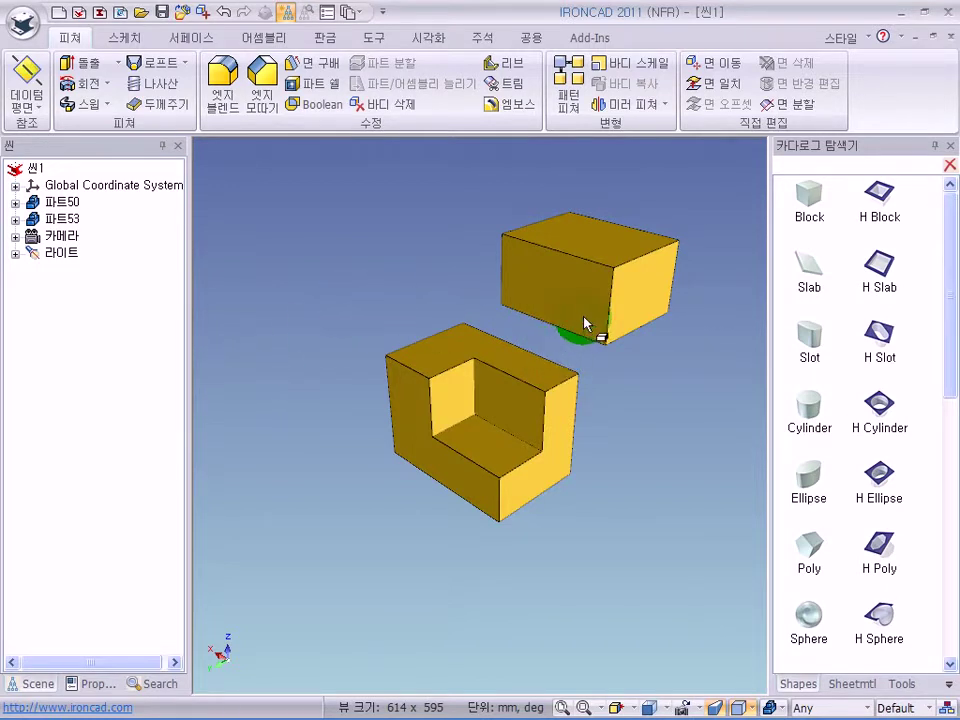
- Stretch the new block vertically to about 64 mm high
{"action": "scroll", "coordinate": [590, 326], "scroll_direction": "up", "scroll_amount": 2}
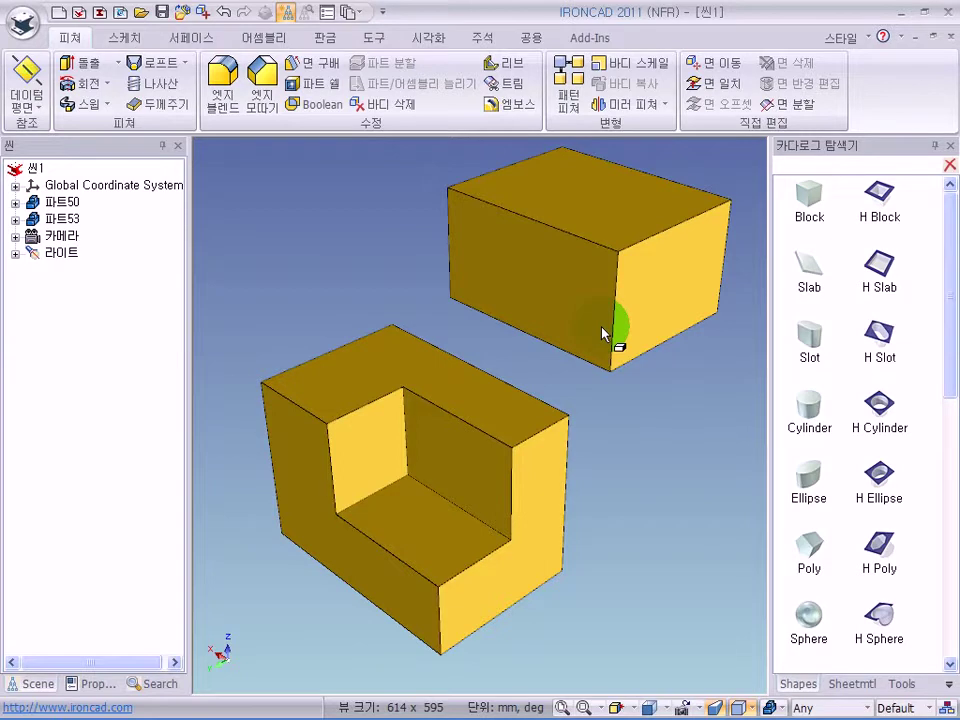
{"action": "left_click", "coordinate": [604, 333]}
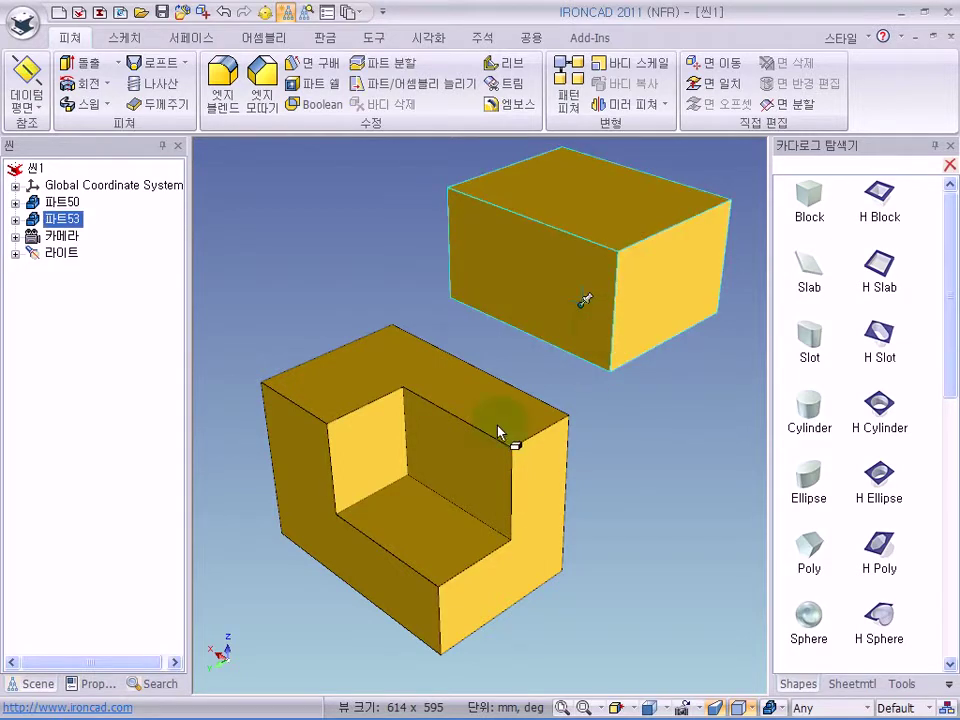
{"action": "left_click", "coordinate": [604, 435]}
{"action": "left_click", "coordinate": [604, 288]}
{"action": "left_click", "coordinate": [608, 330]}
{"action": "left_click_drag", "start_coordinate": [583, 311], "coordinate": [614, 470]}
{"action": "scroll", "coordinate": [612, 467], "scroll_direction": "down", "scroll_amount": 5}
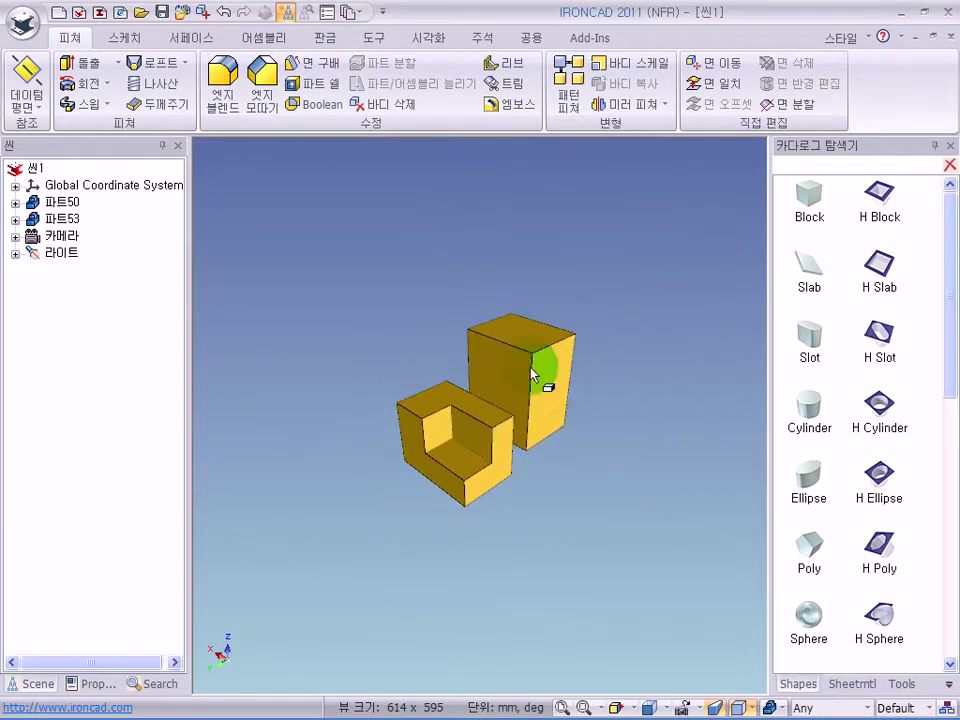
{"action": "scroll", "coordinate": [501, 354], "scroll_direction": "up", "scroll_amount": 1}
{"action": "left_click", "coordinate": [410, 372]}
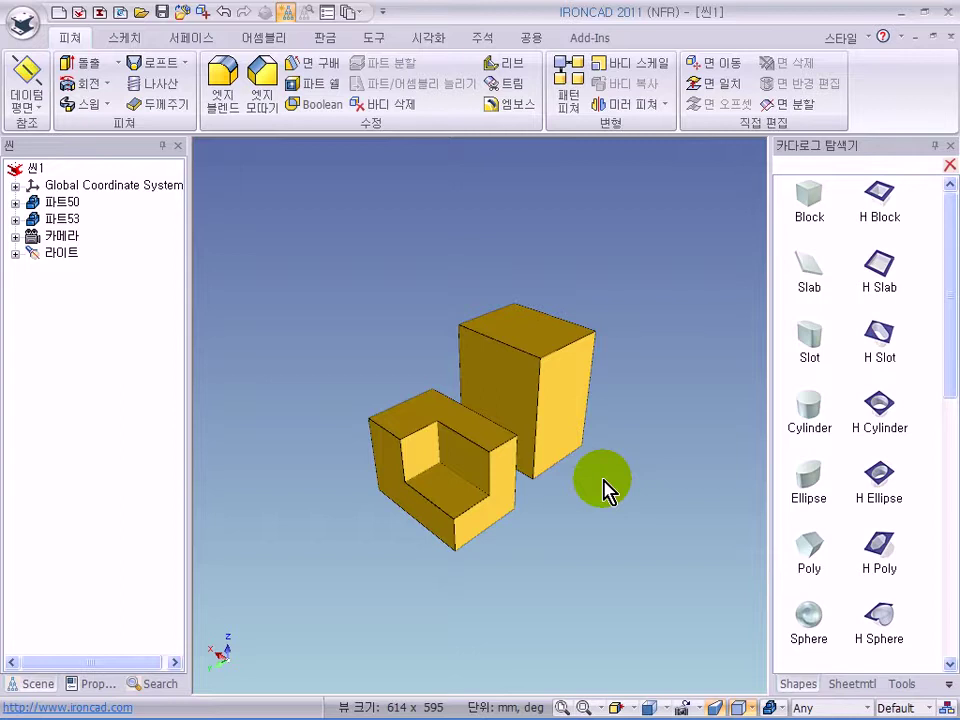
- Suppress the notched part 파트50, undo the suppression and redo it
{"action": "scroll", "coordinate": [480, 445], "scroll_direction": "up", "scroll_amount": 5}
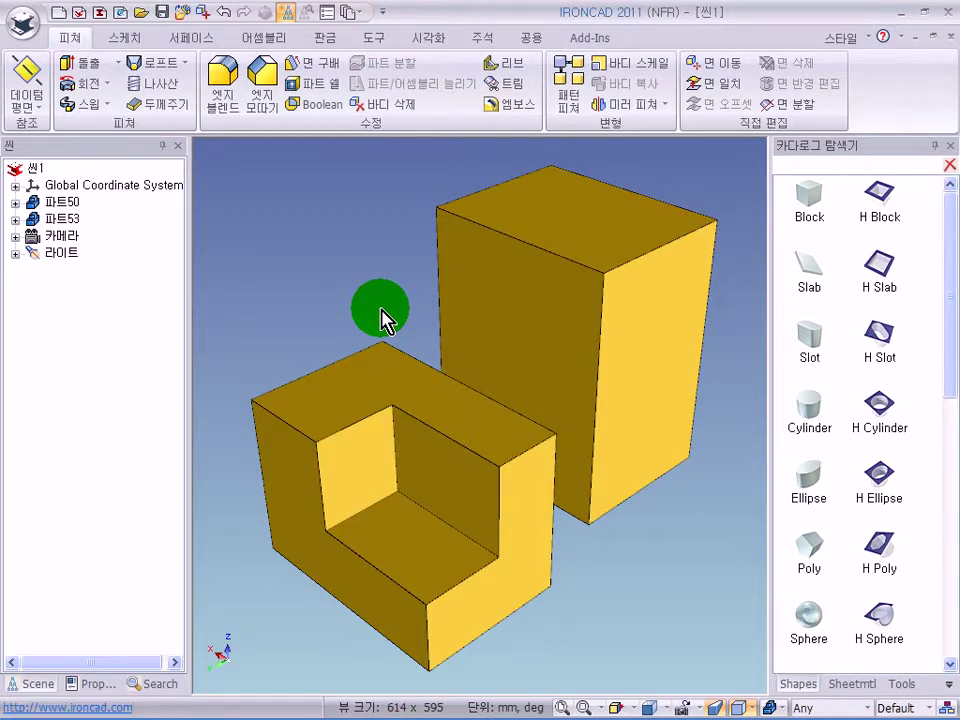
{"action": "left_click", "coordinate": [418, 416]}
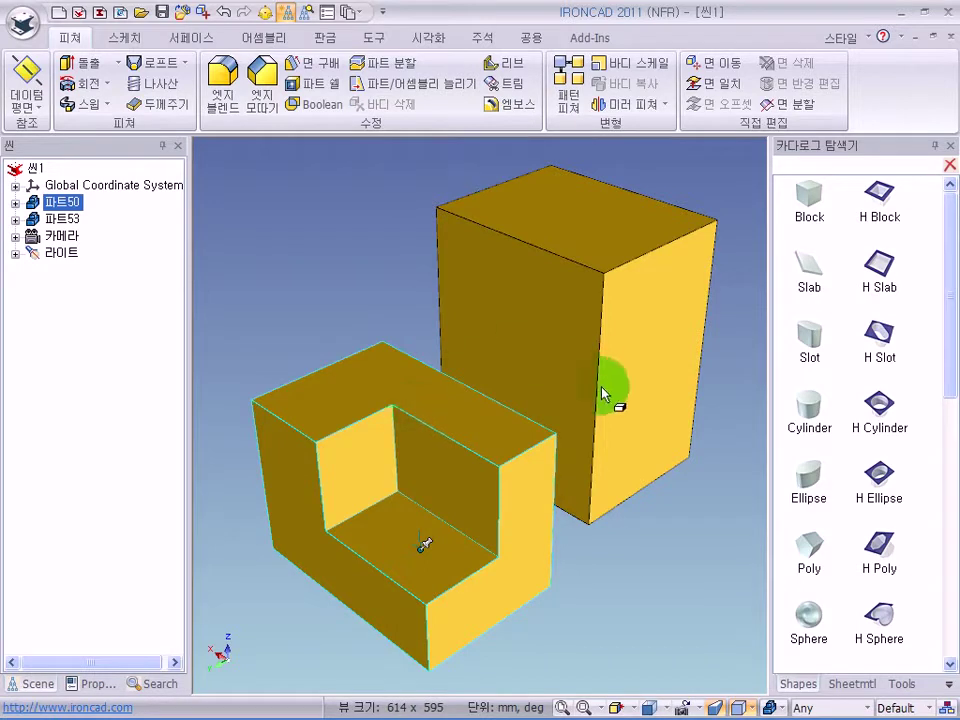
{"action": "right_click", "coordinate": [362, 398]}
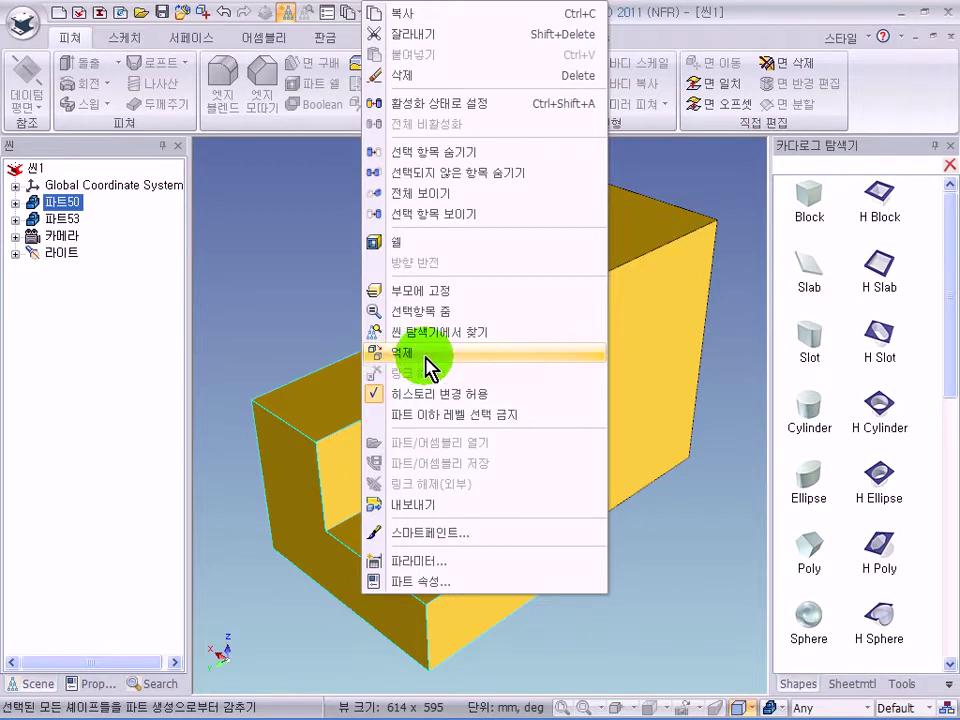
{"action": "left_click", "coordinate": [430, 368]}
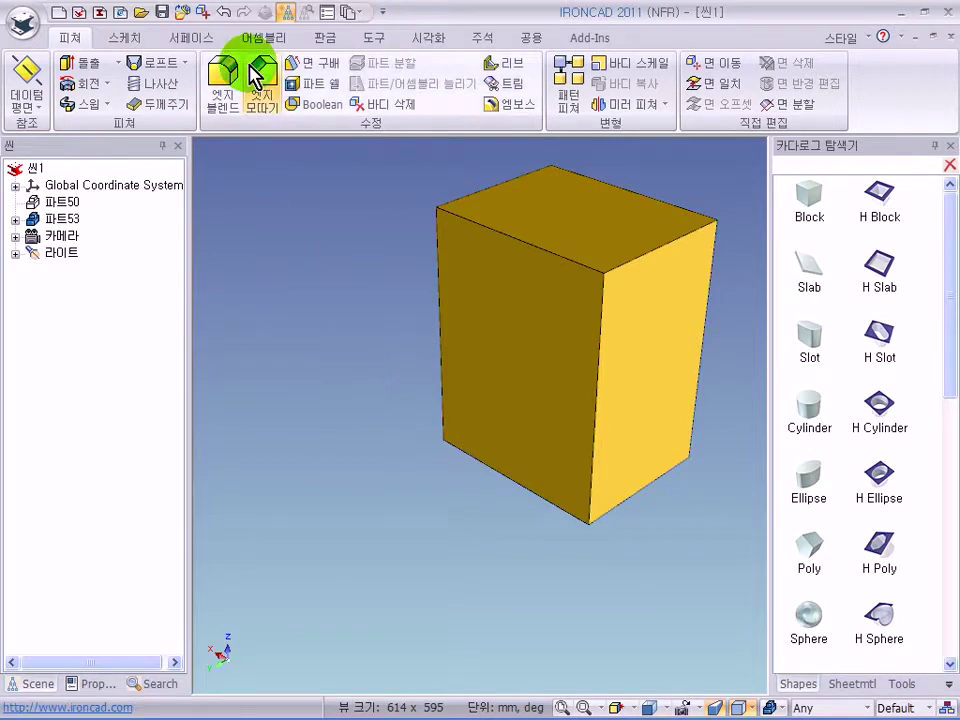
{"action": "left_click", "coordinate": [225, 13]}
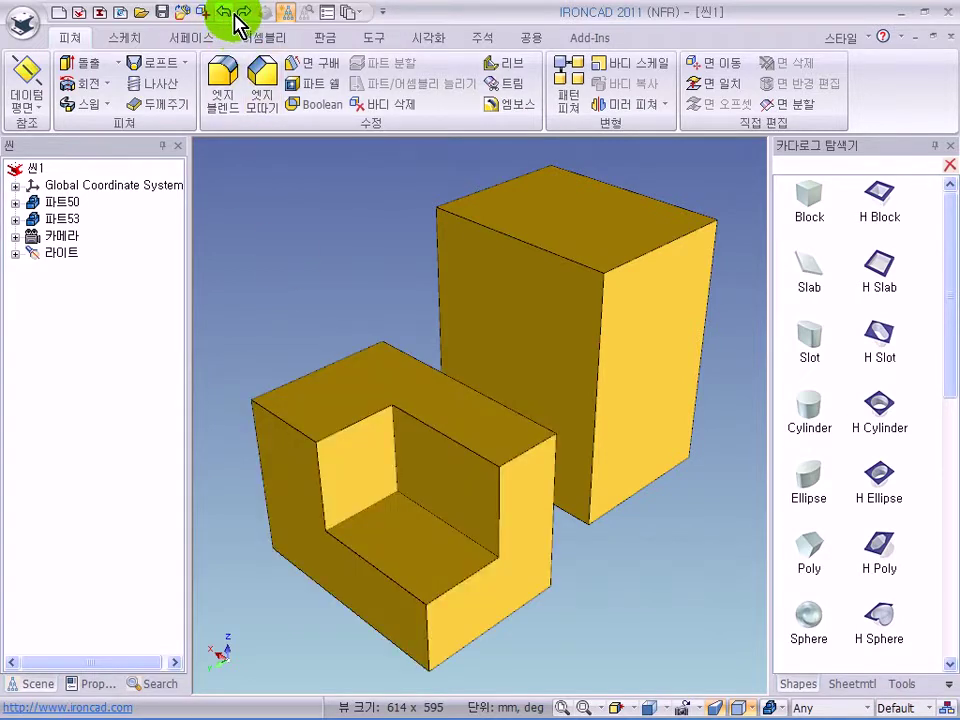
{"action": "left_click", "coordinate": [243, 13]}
- Unsuppress part 파트50 from the scene tree
{"action": "left_click", "coordinate": [37, 205]}
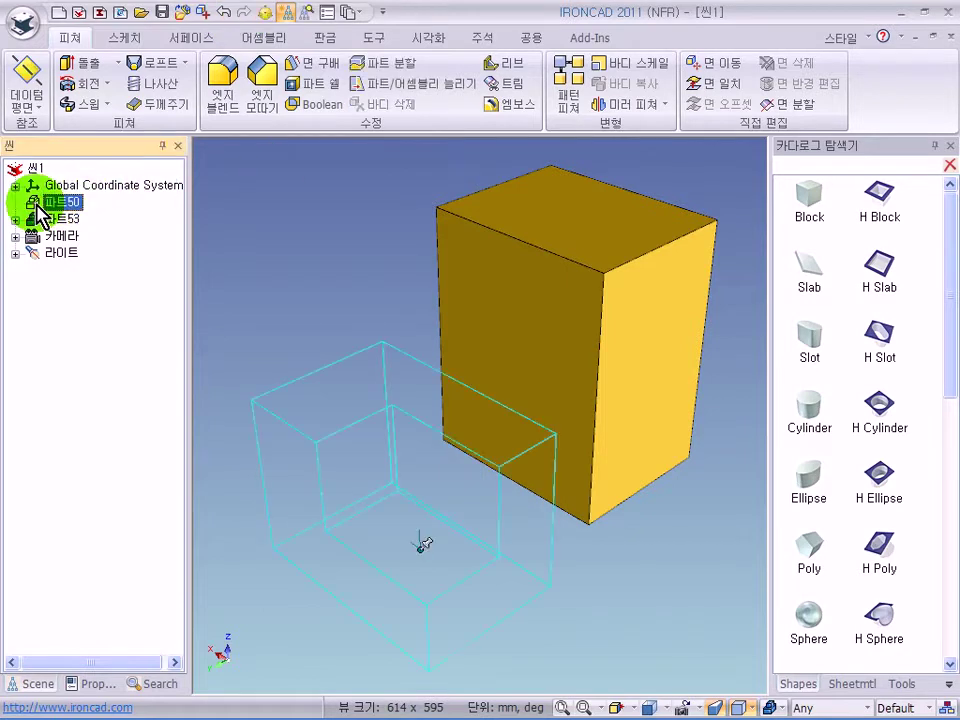
{"action": "right_click", "coordinate": [37, 205]}
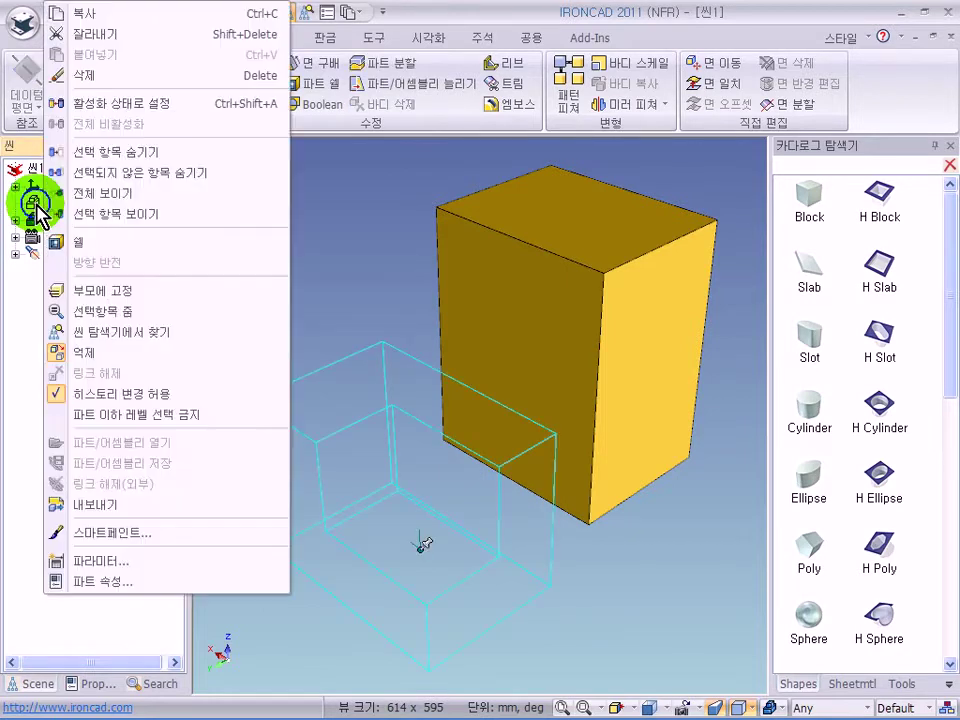
{"action": "left_click", "coordinate": [185, 356]}
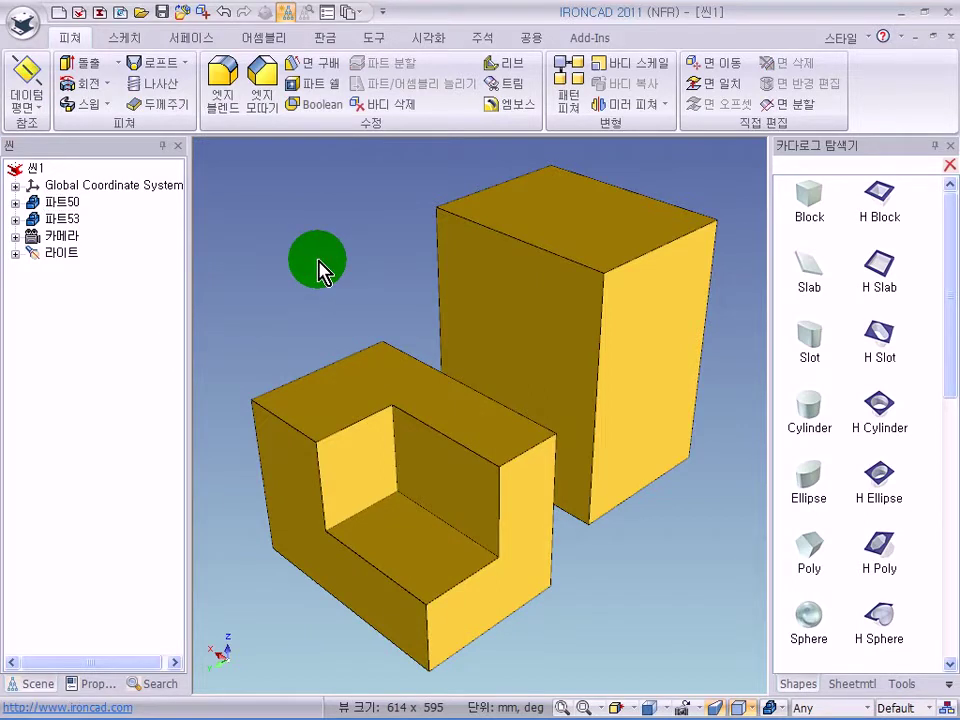
- Hide the notched part 파트50, and then show all hidden parts again
{"action": "left_click", "coordinate": [376, 420]}
{"action": "right_click", "coordinate": [379, 426]}
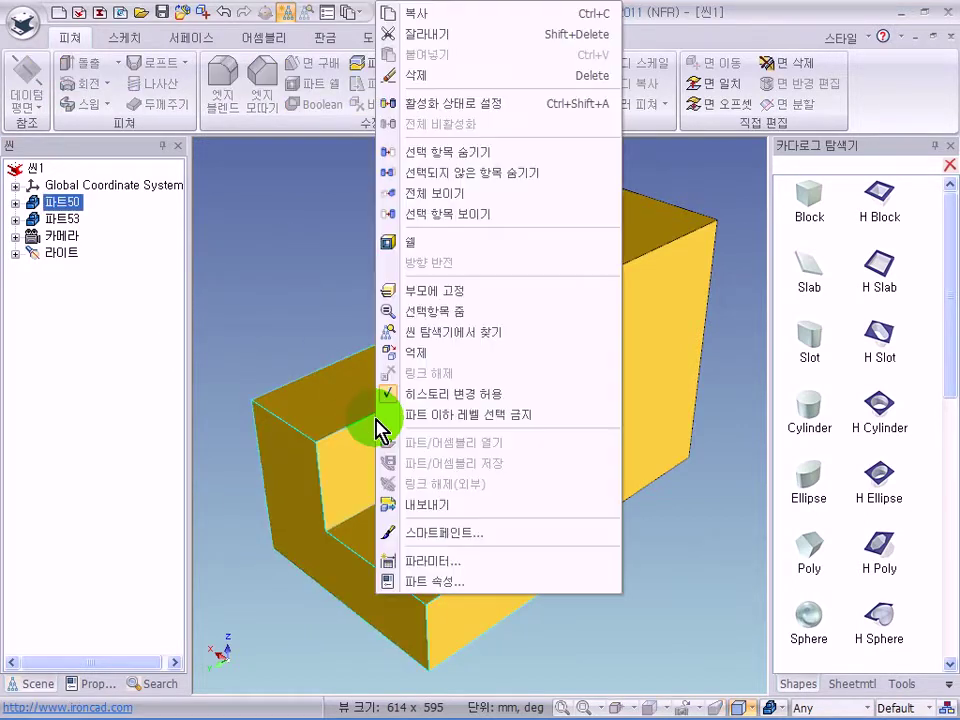
{"action": "left_click", "coordinate": [484, 160]}
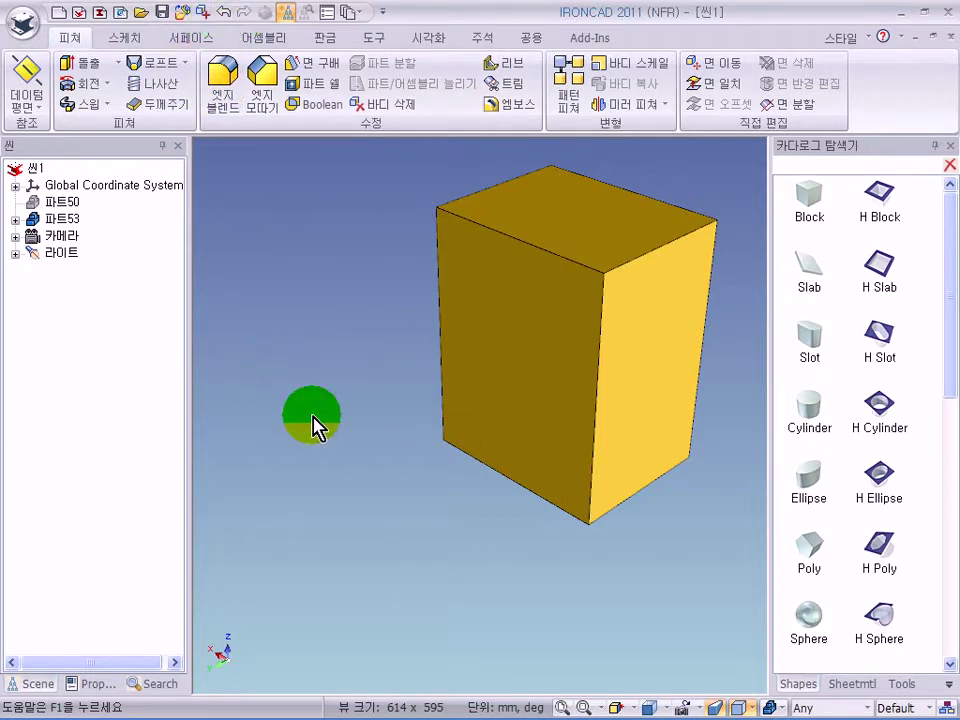
{"action": "right_click", "coordinate": [313, 268]}
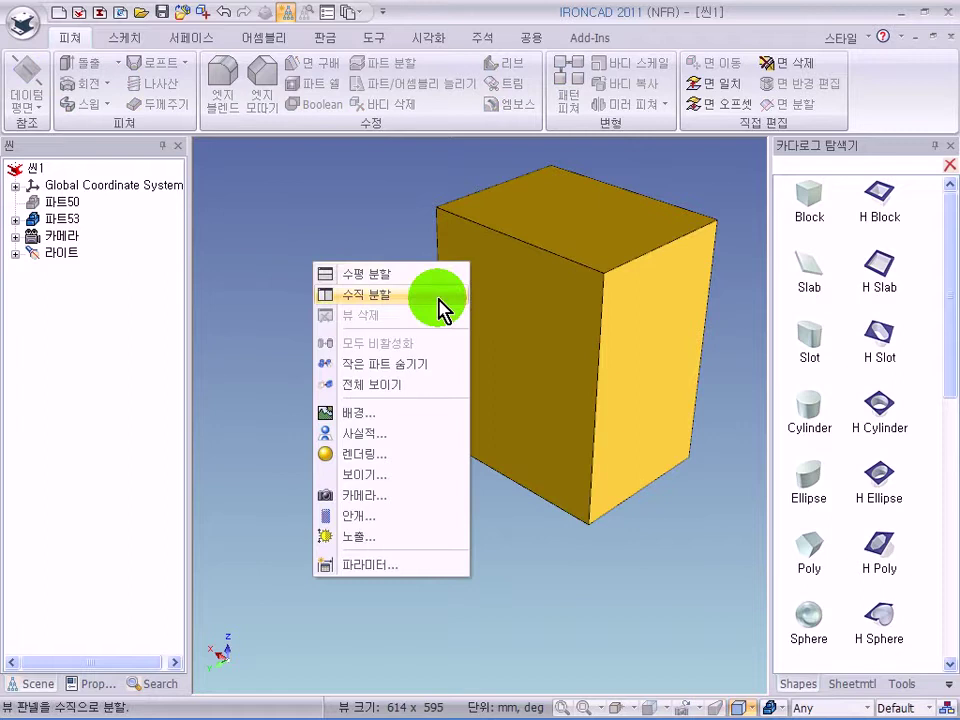
{"action": "left_click", "coordinate": [394, 386]}
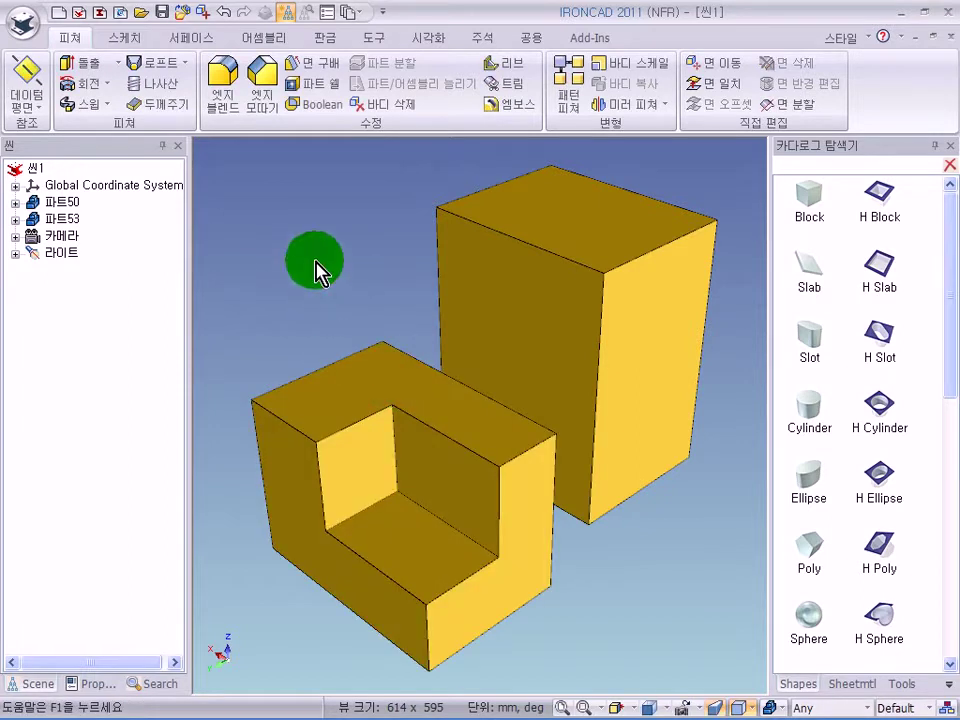
- Suppress the notched part 파트50 so that only the plain block is displayed
{"action": "right_click", "coordinate": [373, 448]}
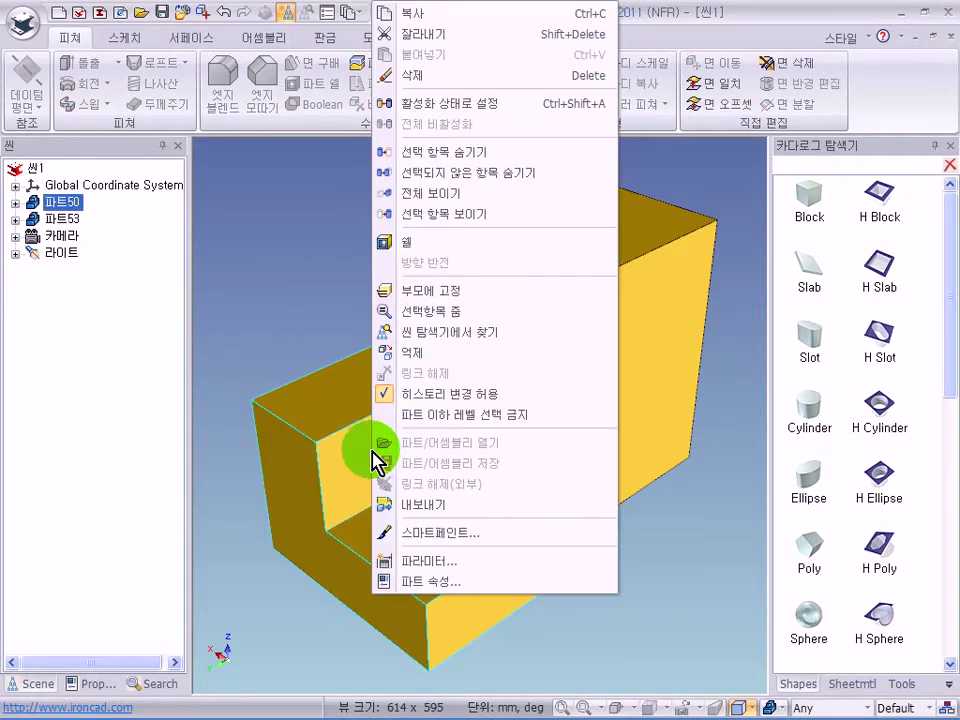
{"action": "left_click", "coordinate": [430, 356]}
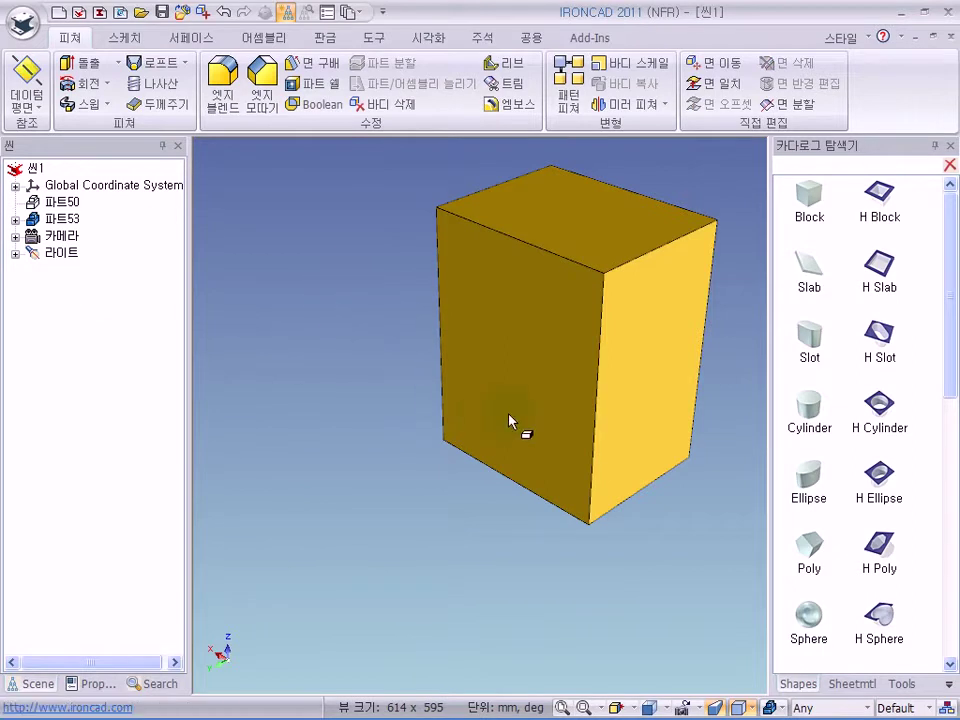
- Edit the block's size box to a length of 114, a width of 56 and a height of 38 mm
{"action": "double_click", "coordinate": [627, 378]}
{"action": "scroll", "coordinate": [627, 366], "scroll_direction": "down", "scroll_amount": 3}
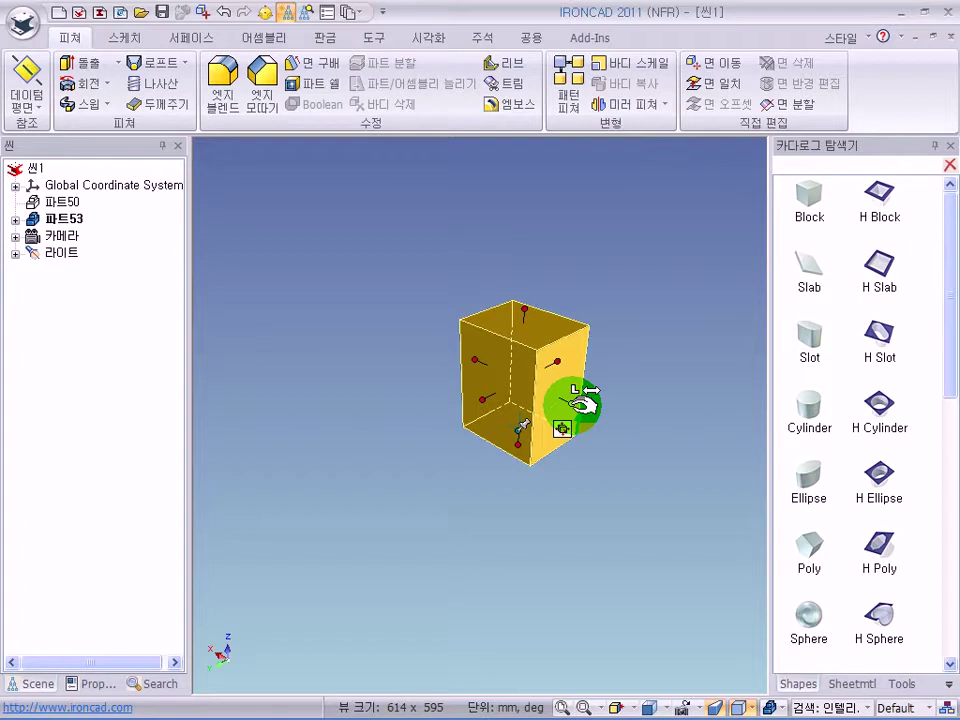
{"action": "right_click", "coordinate": [574, 405]}
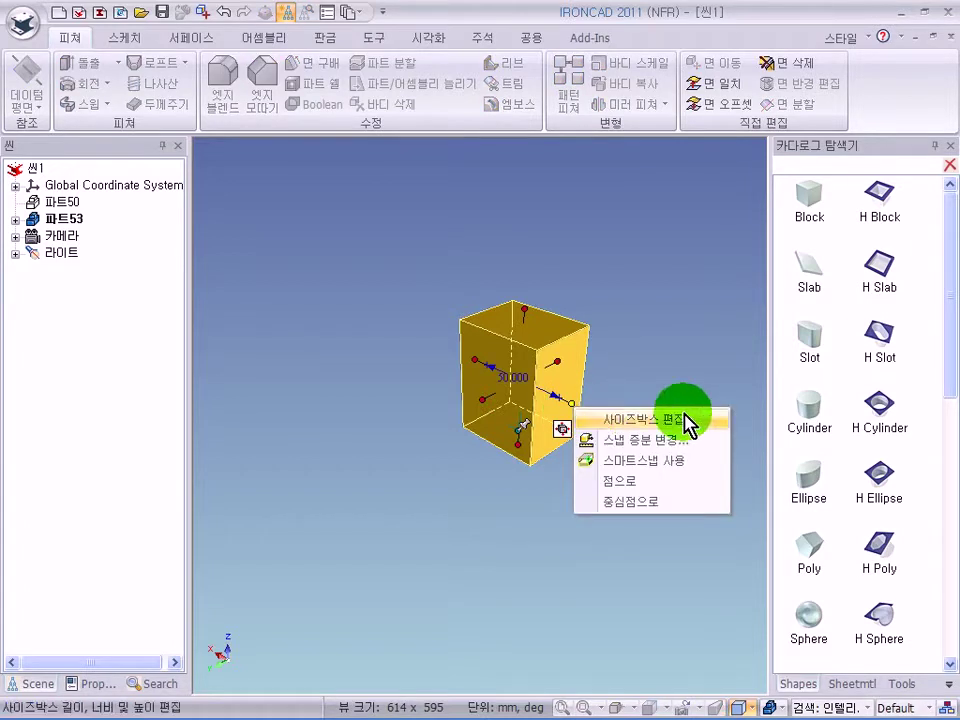
{"action": "left_click", "coordinate": [656, 367]}
{"action": "left_click", "coordinate": [557, 402]}
{"action": "left_click", "coordinate": [557, 402]}
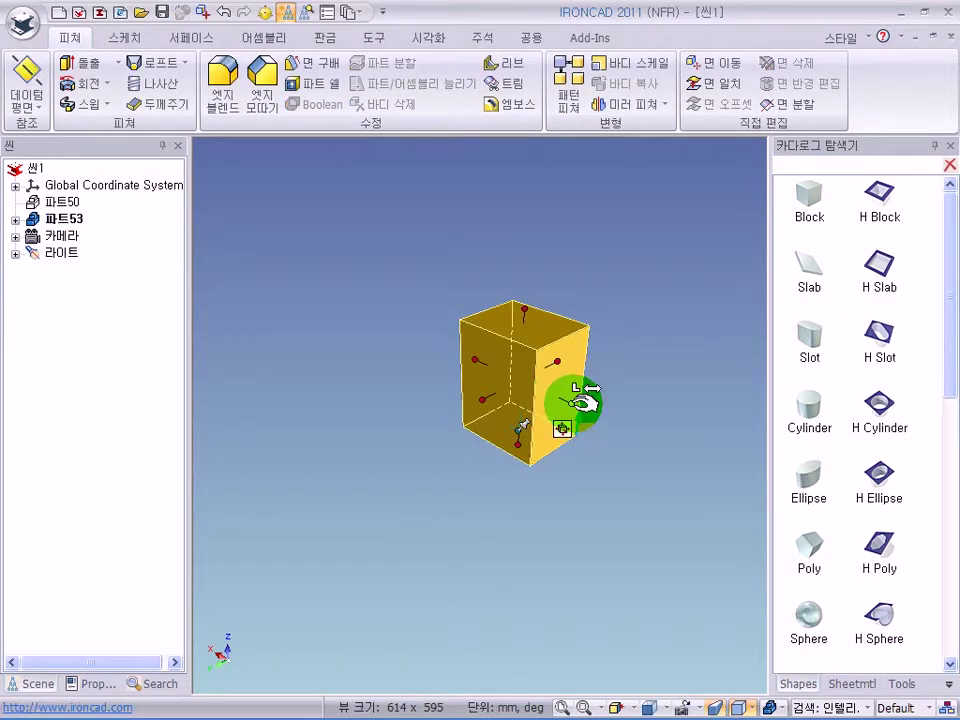
{"action": "right_click", "coordinate": [578, 402]}
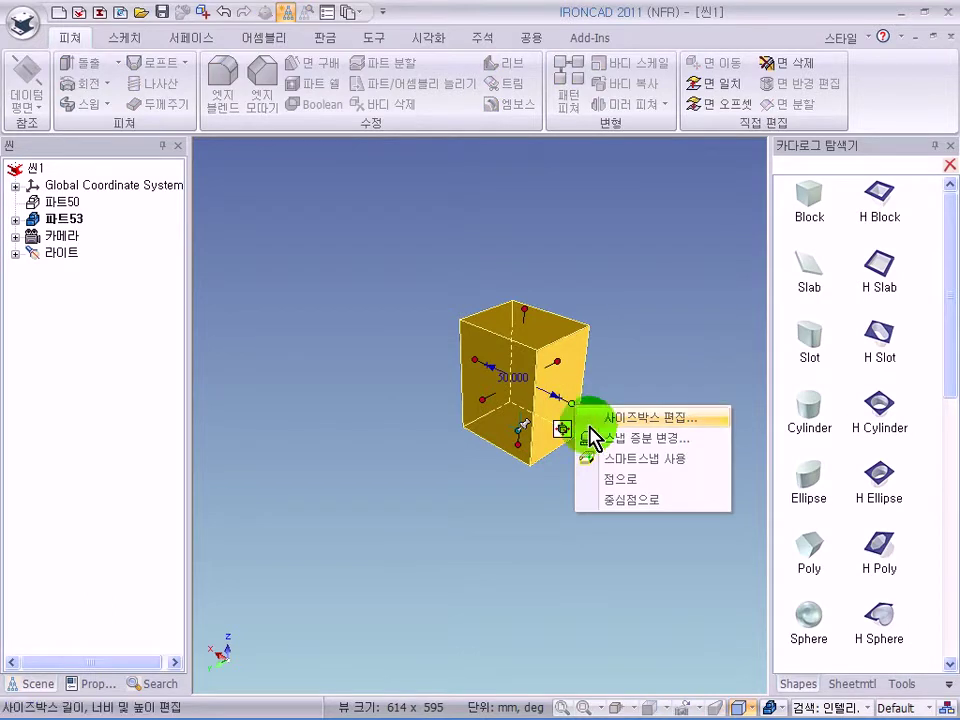
{"action": "left_click", "coordinate": [688, 420]}
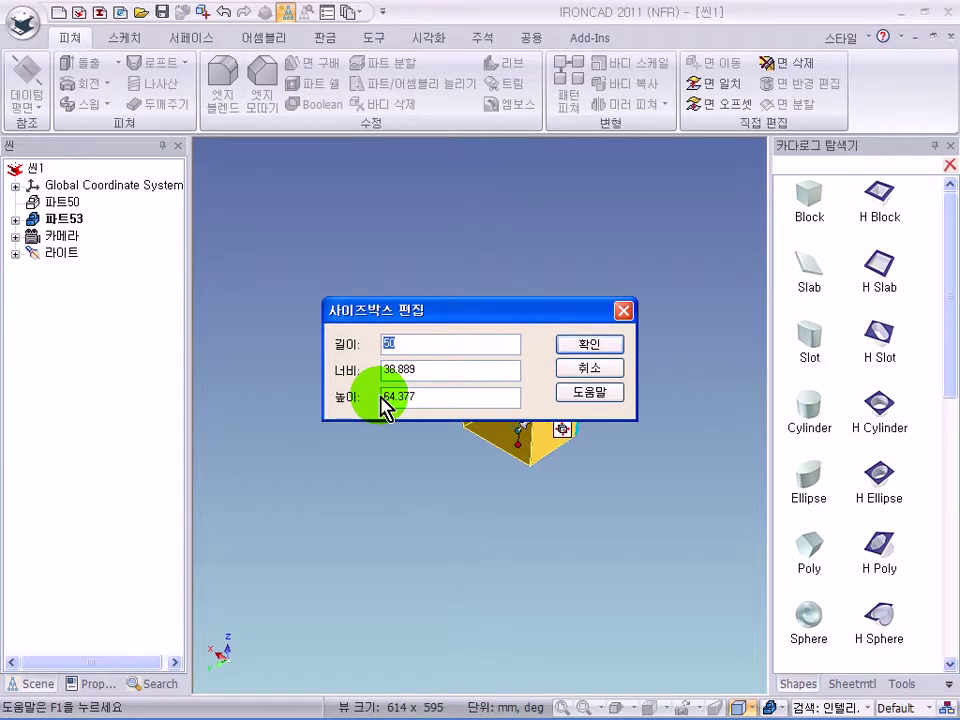
{"action": "type", "text": "114"}
{"action": "key", "text": "Tab"}
{"action": "type", "text": "56"}
{"action": "key", "text": "Tab"}
{"action": "type", "text": "38"}
{"action": "key", "text": "Return"}
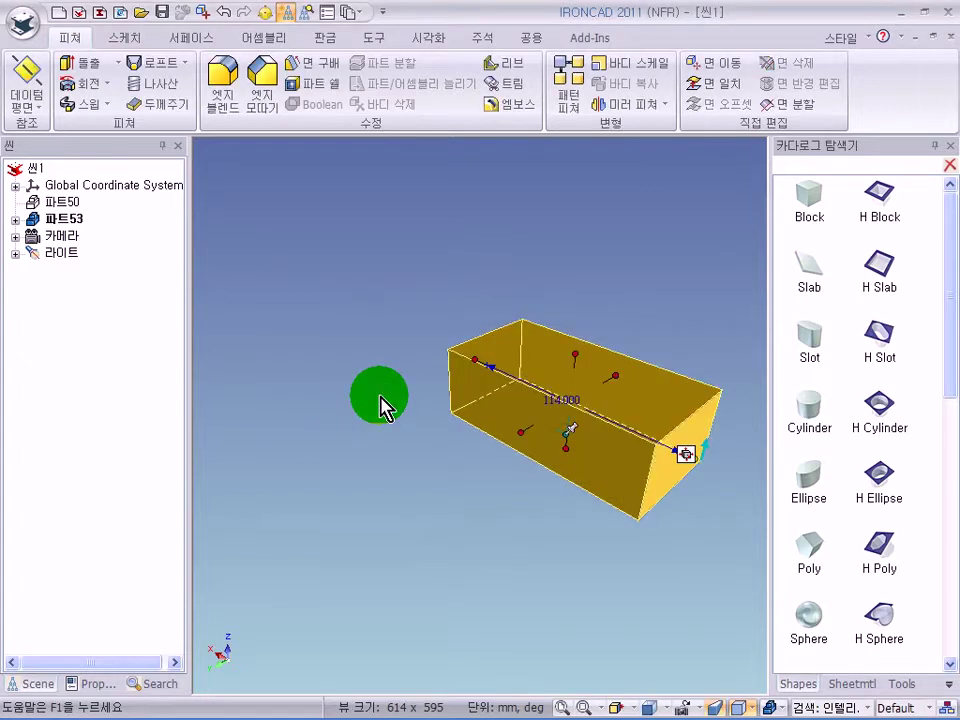
{"action": "middle_click", "coordinate": [380, 398]}
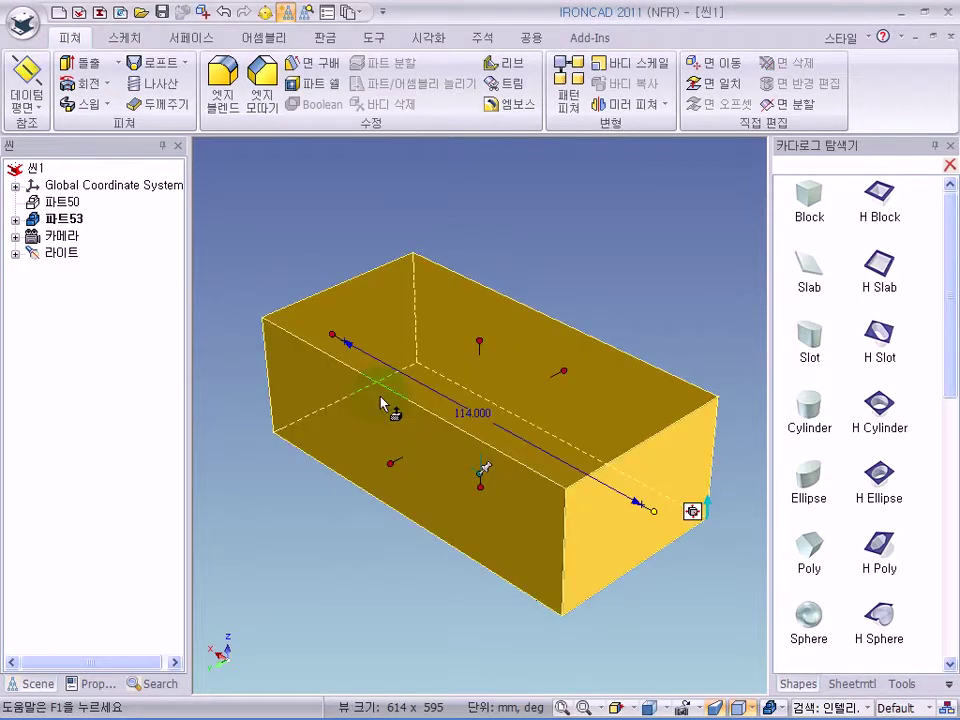
{"action": "left_click", "coordinate": [625, 267]}
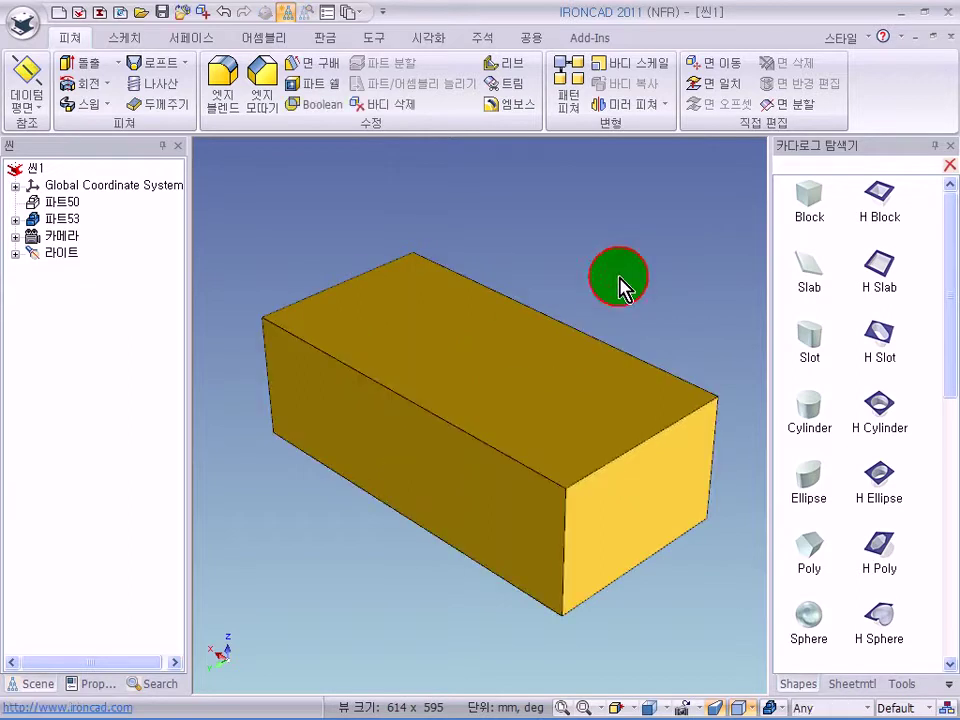
- Cut an H Block into the block's top face and stretch it to the end face and across the full 56 mm width
{"action": "middle_click_drag", "start_coordinate": [694, 325], "coordinate": [675, 270], "text": "shift"}
{"action": "left_click_drag", "start_coordinate": [878, 200], "coordinate": [525, 364]}
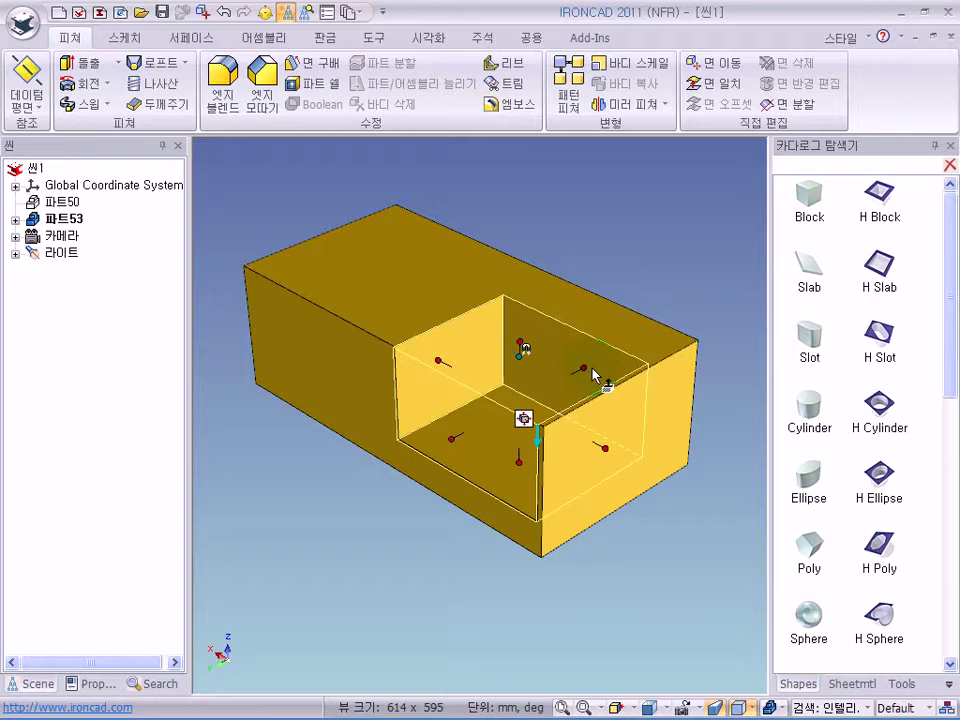
{"action": "left_click_drag", "start_coordinate": [589, 366], "coordinate": [660, 440]}
{"action": "left_click_drag", "start_coordinate": [454, 445], "coordinate": [392, 349]}
{"action": "left_click", "coordinate": [628, 253]}
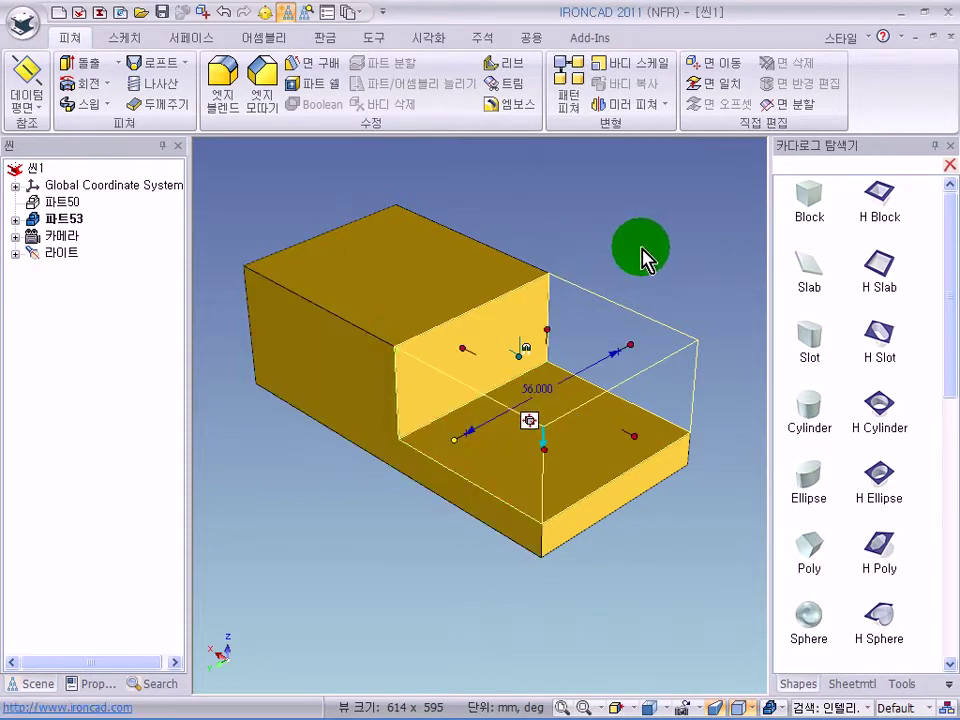
- Set the length of the H Block cut in the block's top to 114-19 mm
{"action": "mouse_move", "coordinate": [641, 260]}
{"action": "left_mouse_down"}
{"action": "mouse_move", "coordinate": [630, 253]}
{"action": "mouse_move", "coordinate": [636, 262]}
{"action": "left_mouse_up"}
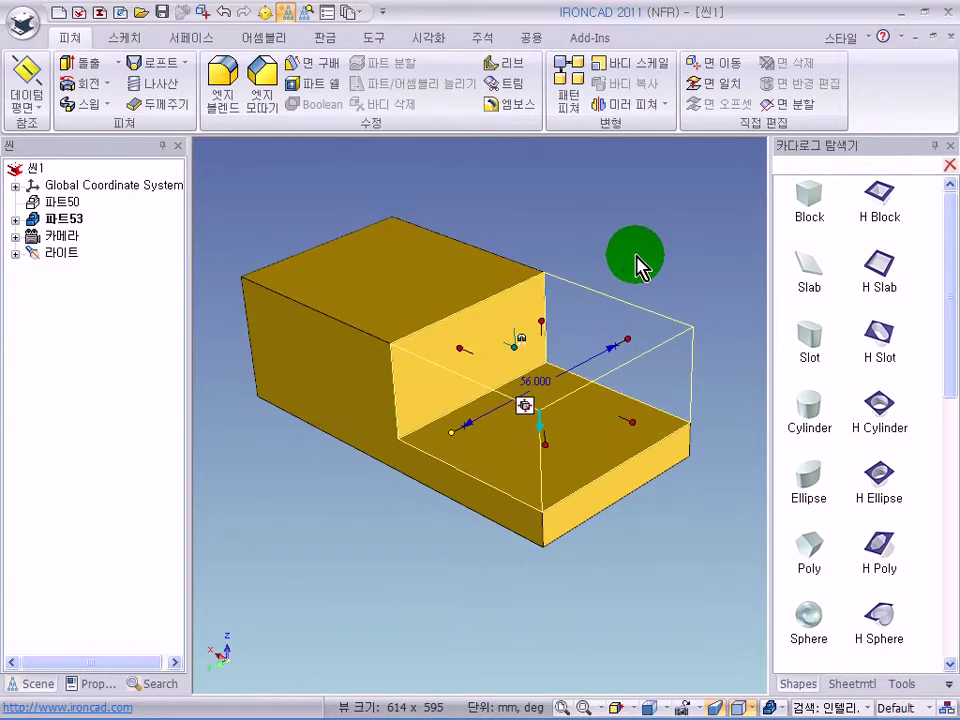
{"action": "left_click_drag", "start_coordinate": [522, 330], "coordinate": [470, 345]}
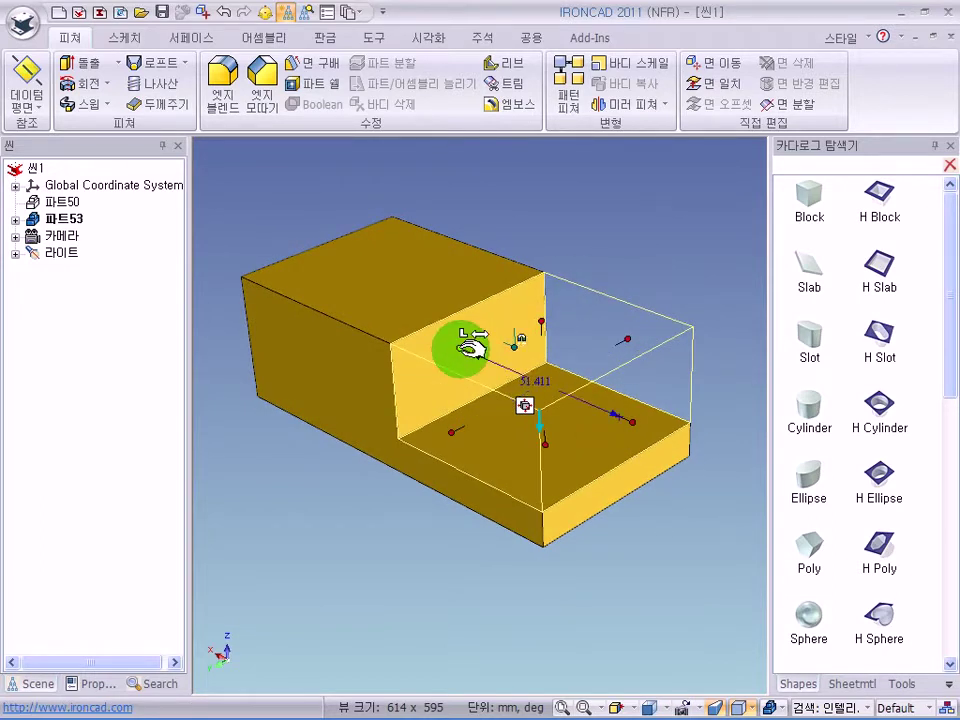
{"action": "left_click", "coordinate": [470, 345]}
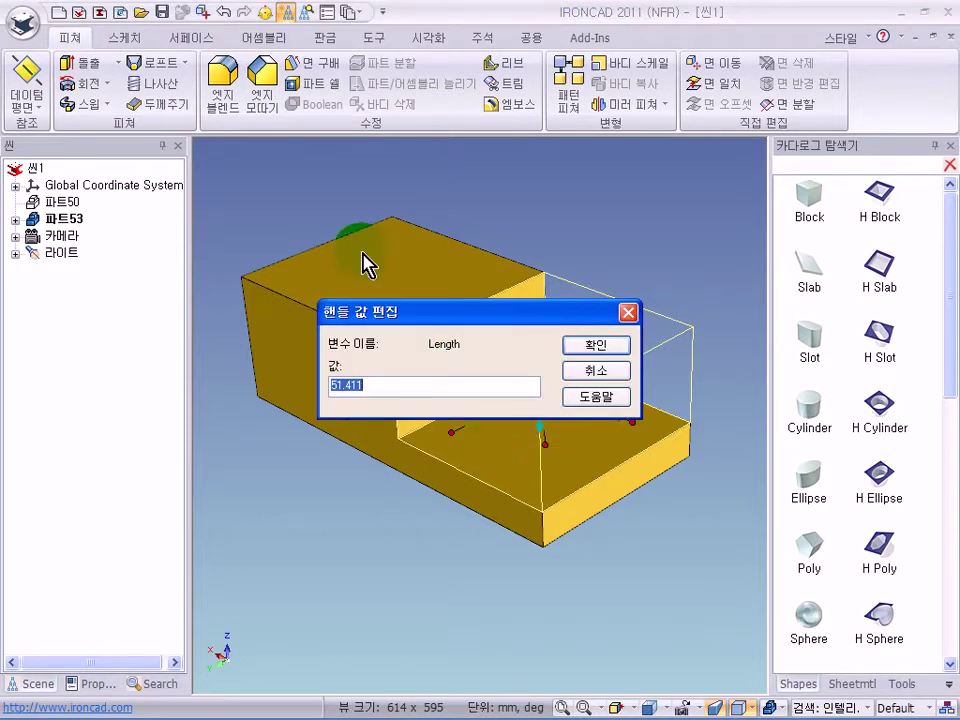
{"action": "left_click_drag", "start_coordinate": [505, 318], "coordinate": [526, 176]}
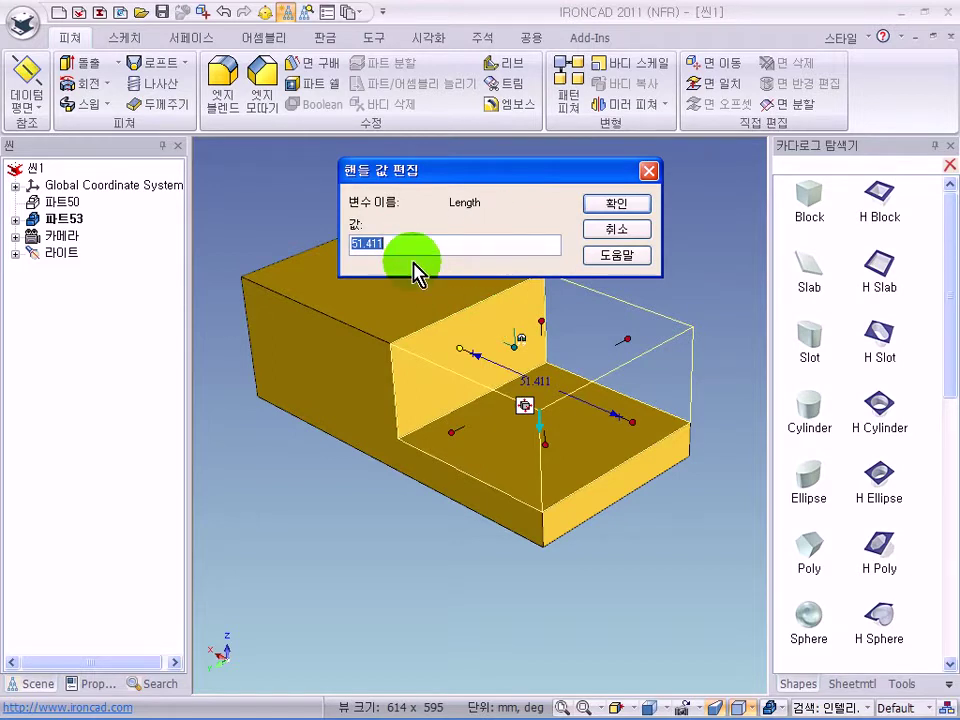
{"action": "type", "text": "114-19"}
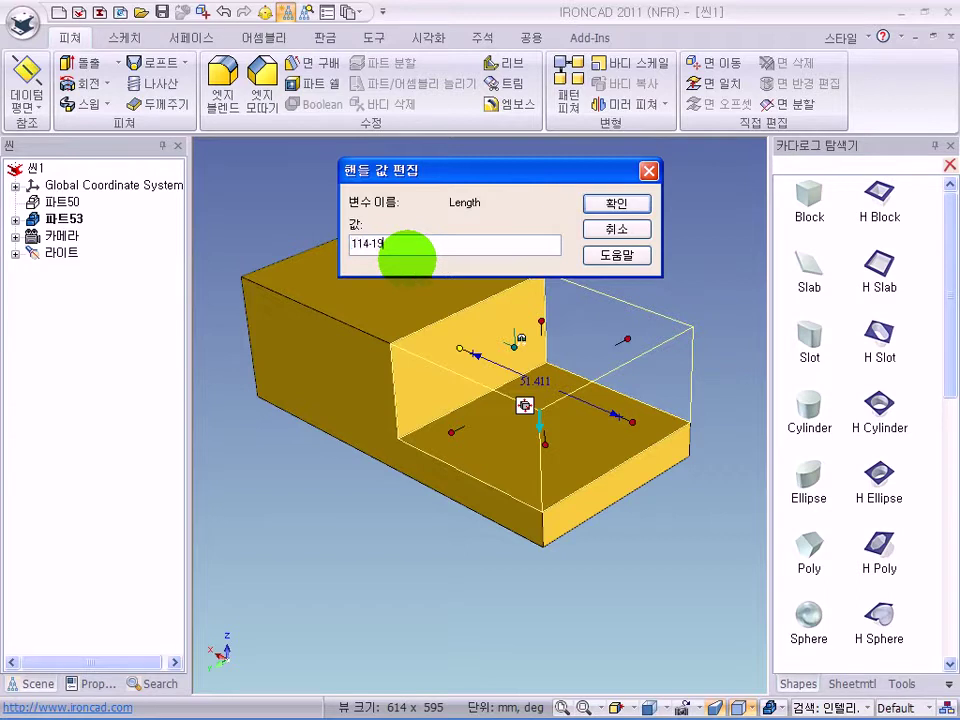
{"action": "key", "text": "Return"}
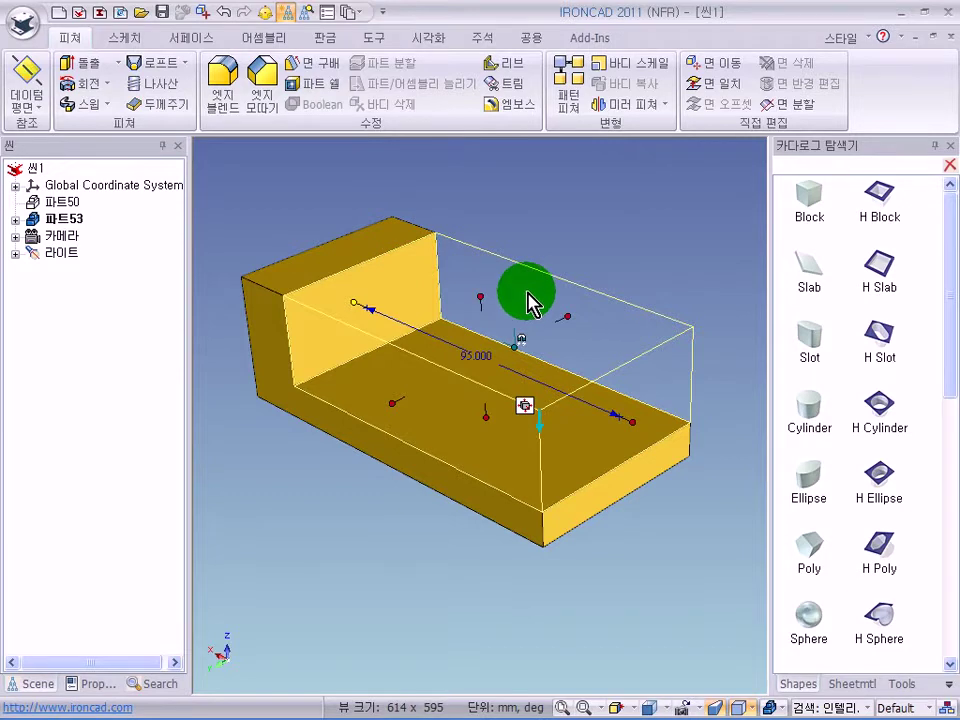
- Set the height of the H Block cut in the block's top to 38-19 mm
{"action": "scroll", "coordinate": [553, 392], "scroll_direction": "down", "scroll_amount": 2}
{"action": "scroll", "coordinate": [570, 399], "scroll_direction": "up", "scroll_amount": 3}
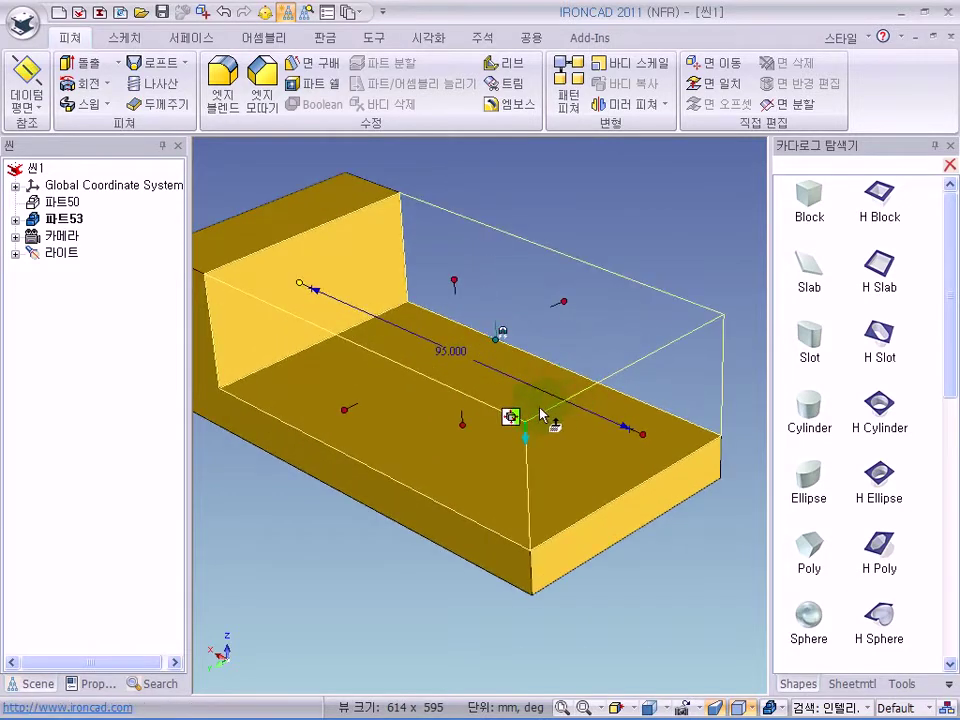
{"action": "double_click", "coordinate": [466, 418]}
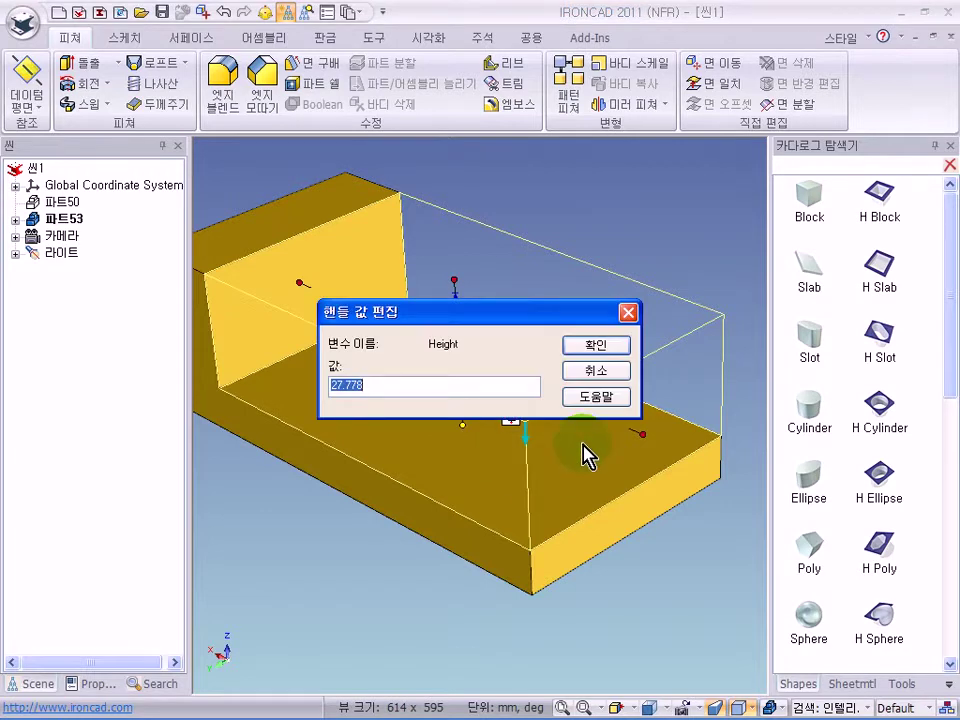
{"action": "type", "text": "38-19"}
{"action": "key", "text": "Return"}
{"action": "left_click", "coordinate": [674, 264]}
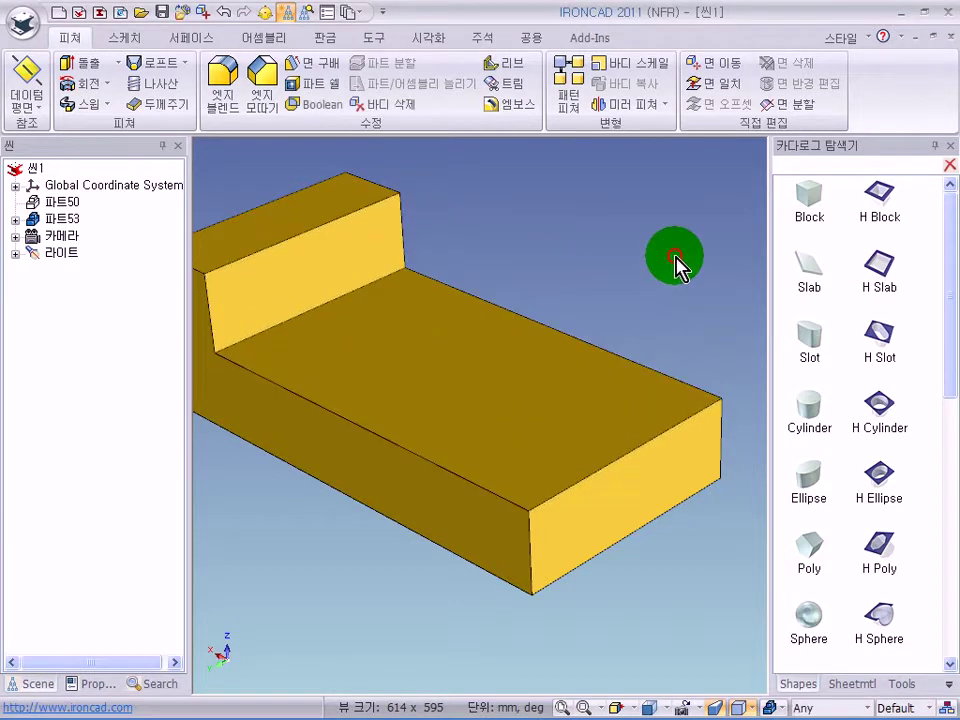
- Cut a second H Block into the lower step's end corner and fit it to the end face and adjoining side face
{"action": "left_click_drag", "start_coordinate": [881, 212], "coordinate": [546, 480]}
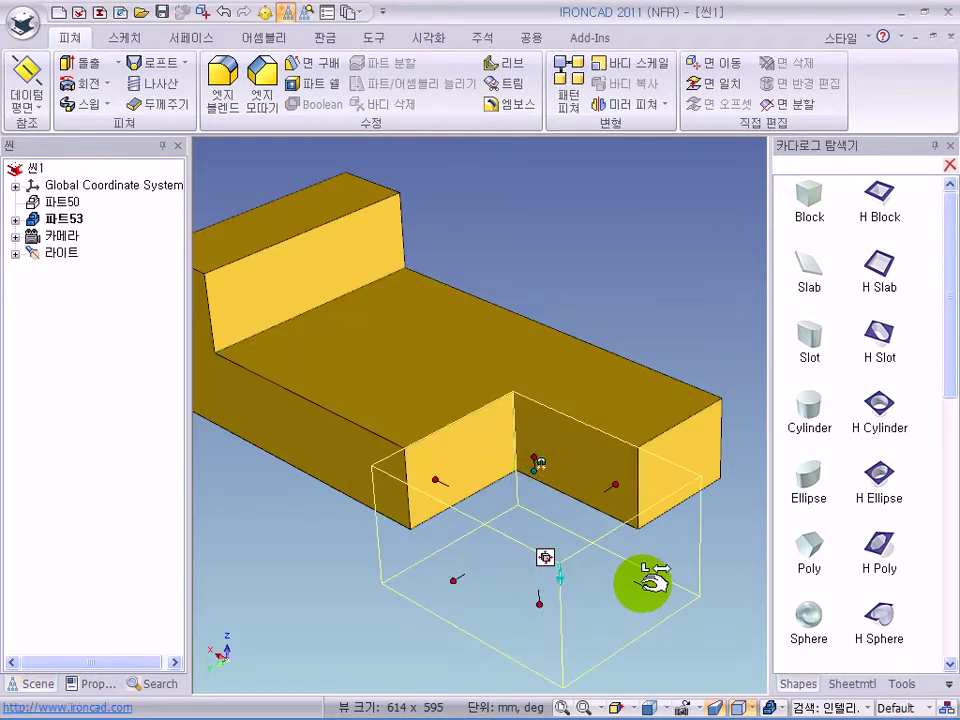
{"action": "left_click_drag", "start_coordinate": [666, 505], "coordinate": [666, 506], "text": "shift"}
{"action": "left_click_drag", "start_coordinate": [426, 560], "coordinate": [380, 483], "text": "shift"}
- Set the end-corner cut's width to 38 mm and its length to 16 mm
{"action": "right_click", "coordinate": [590, 468]}
{"action": "left_click", "coordinate": [594, 480]}
{"action": "type", "text": "3"}
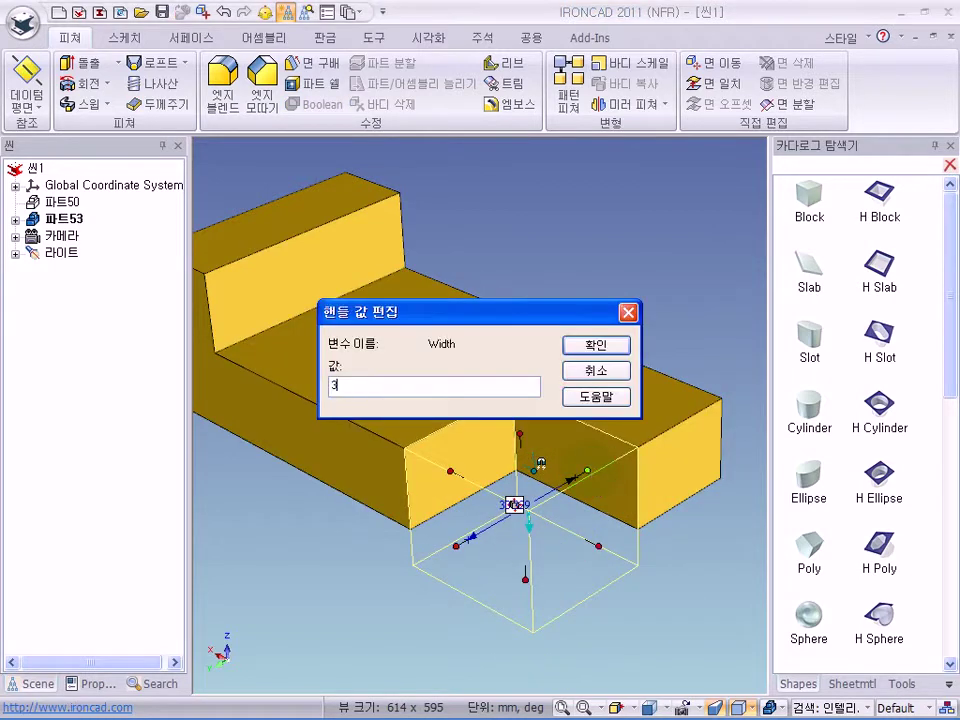
{"action": "type", "text": "8"}
{"action": "key", "text": "Return"}
{"action": "right_click", "coordinate": [464, 468]}
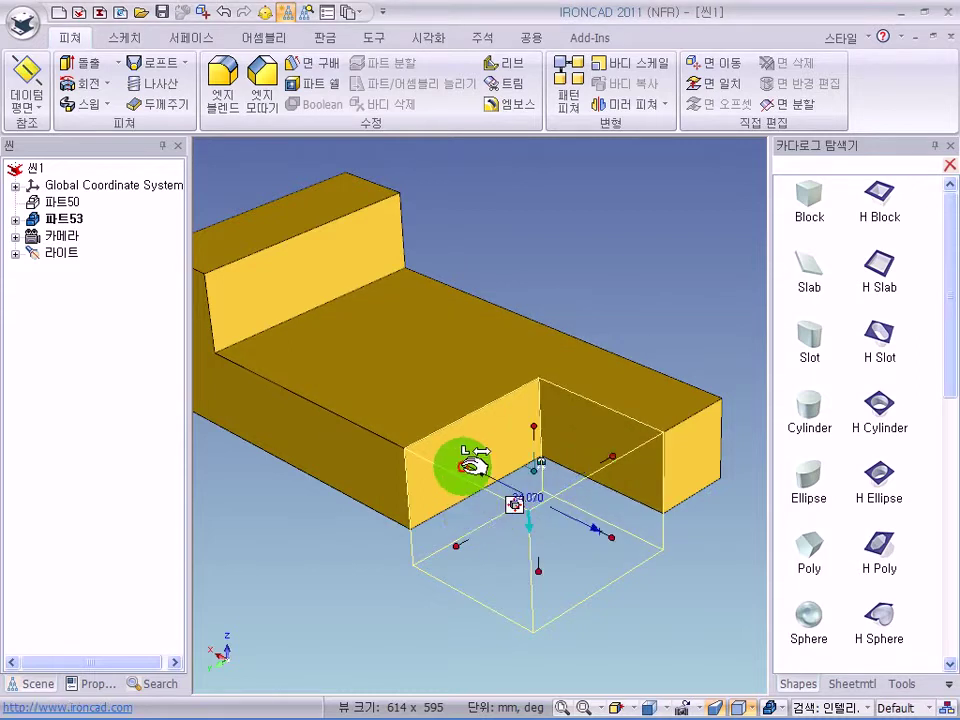
{"action": "left_click", "coordinate": [472, 480]}
{"action": "type", "text": "16"}
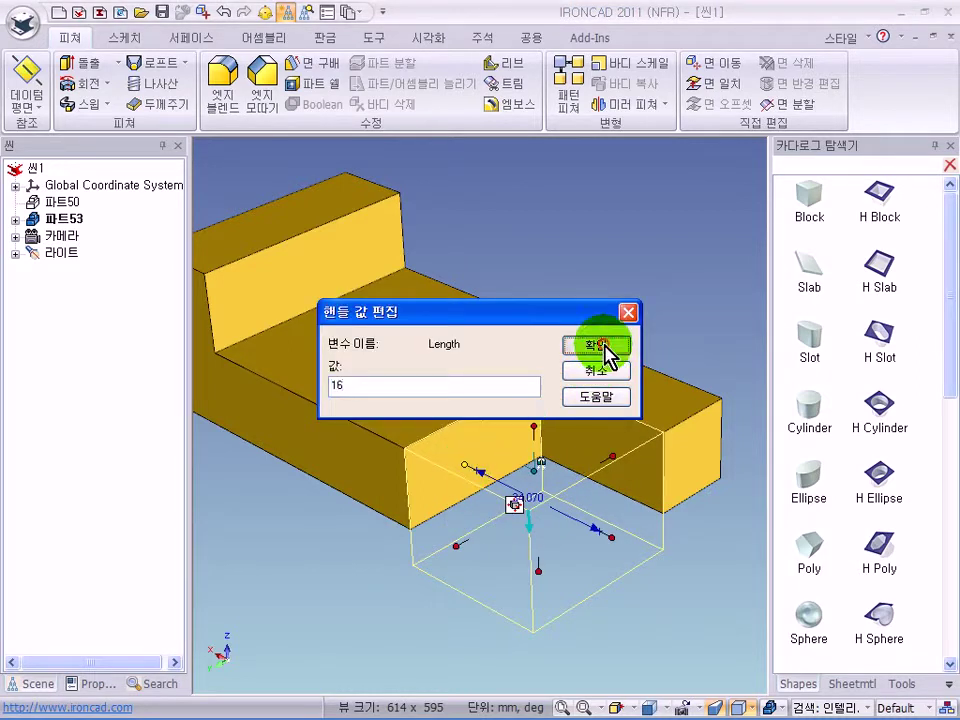
{"action": "left_click", "coordinate": [603, 346]}
{"action": "left_click", "coordinate": [619, 299]}
- Cut another H Block into the raised wall and fit it to the wall's top face and outer side face
{"action": "middle_click_drag", "start_coordinate": [478, 324], "coordinate": [580, 349], "text": "shift"}
{"action": "left_click_drag", "start_coordinate": [874, 208], "coordinate": [375, 294]}
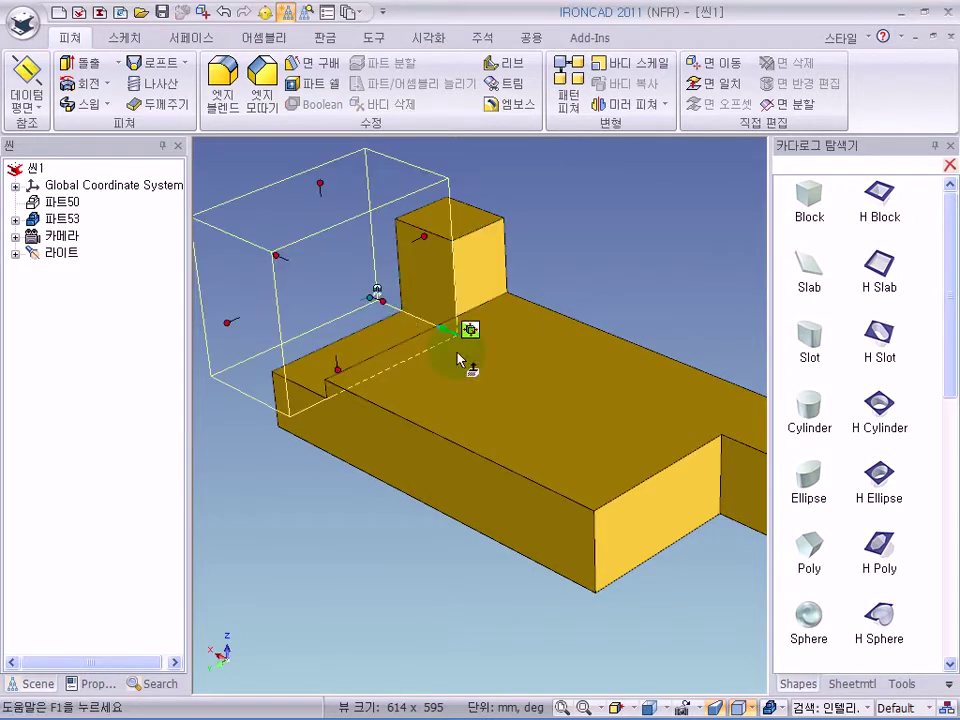
{"action": "left_click_drag", "start_coordinate": [319, 187], "coordinate": [471, 225]}
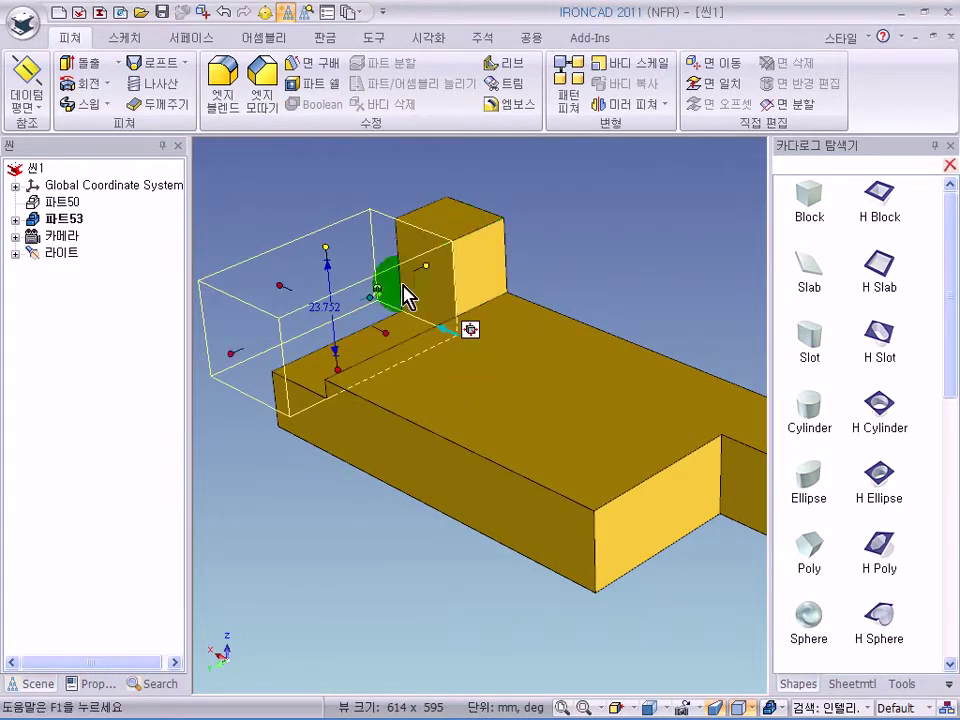
{"action": "left_click_drag", "start_coordinate": [236, 350], "coordinate": [437, 478]}
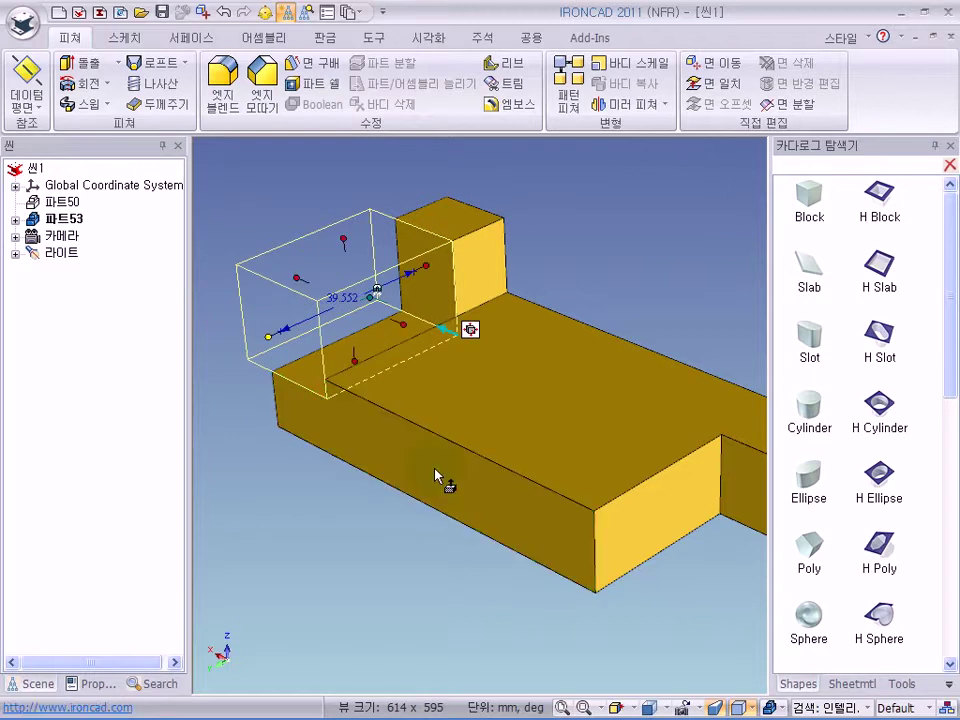
- Set the raised wall cut's length to 28 mm and its width to 13 mm
{"action": "right_click", "coordinate": [440, 265]}
{"action": "left_click", "coordinate": [441, 310]}
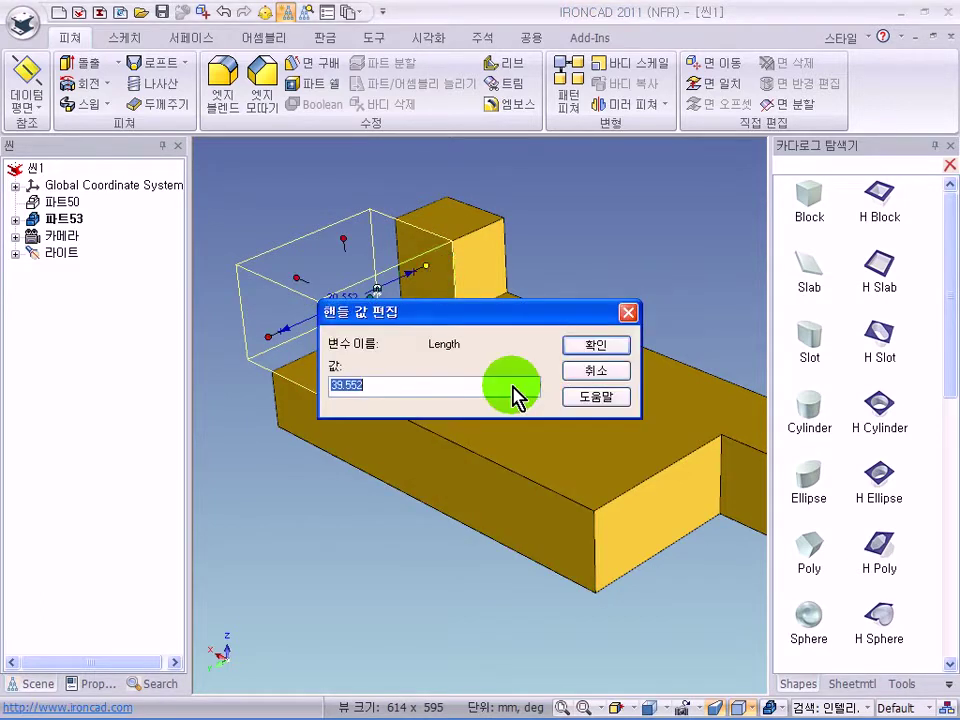
{"action": "type", "text": "28"}
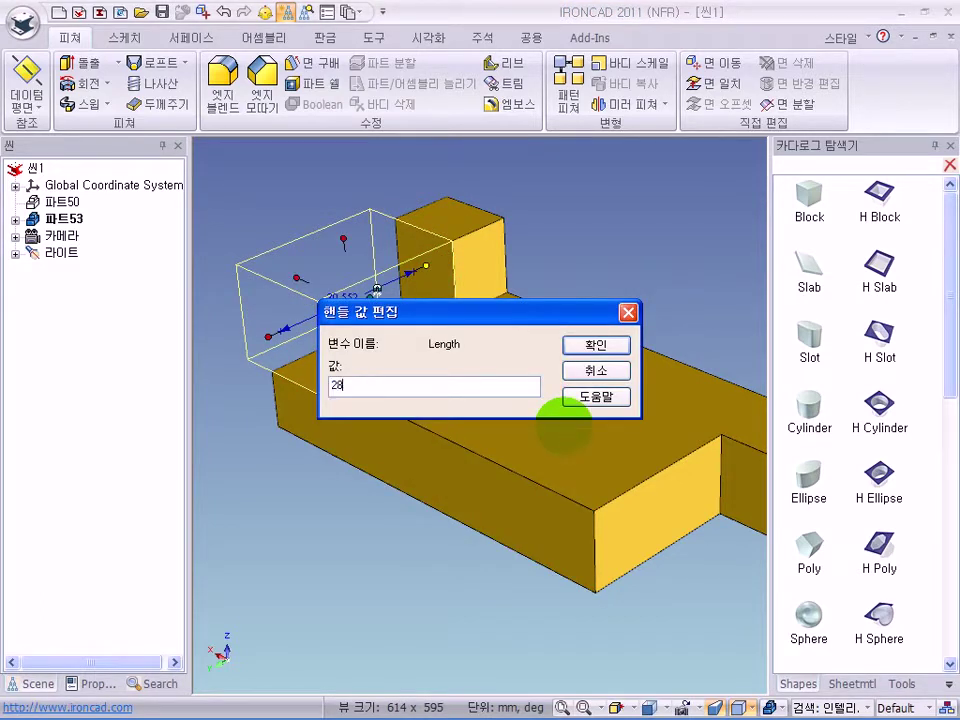
{"action": "key", "text": "Return"}
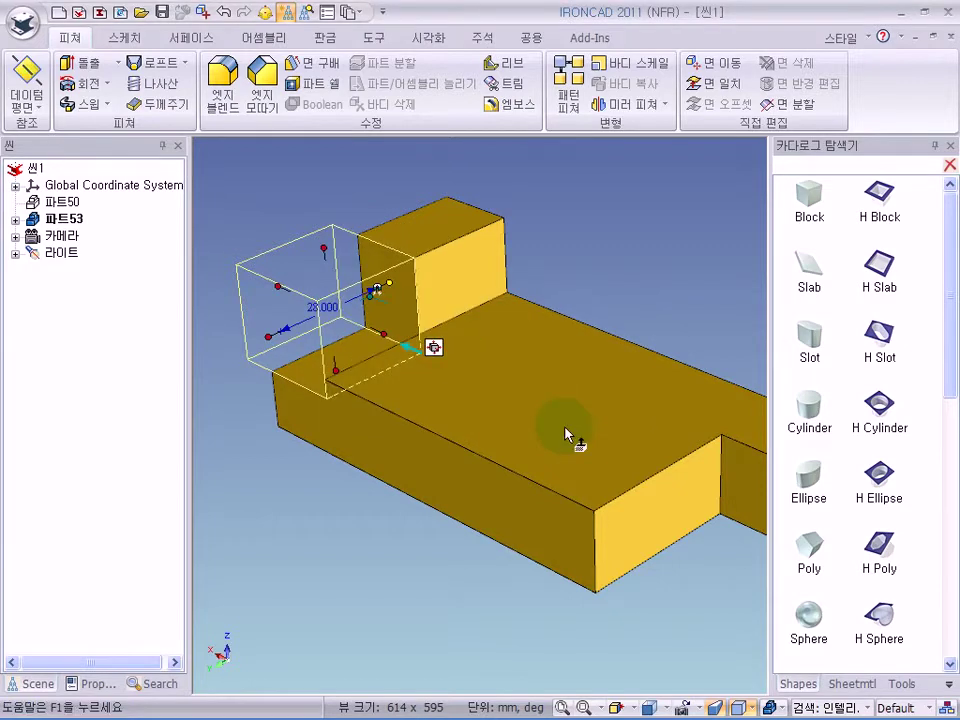
{"action": "right_click", "coordinate": [337, 369]}
{"action": "left_click", "coordinate": [349, 381]}
{"action": "type", "text": "18"}
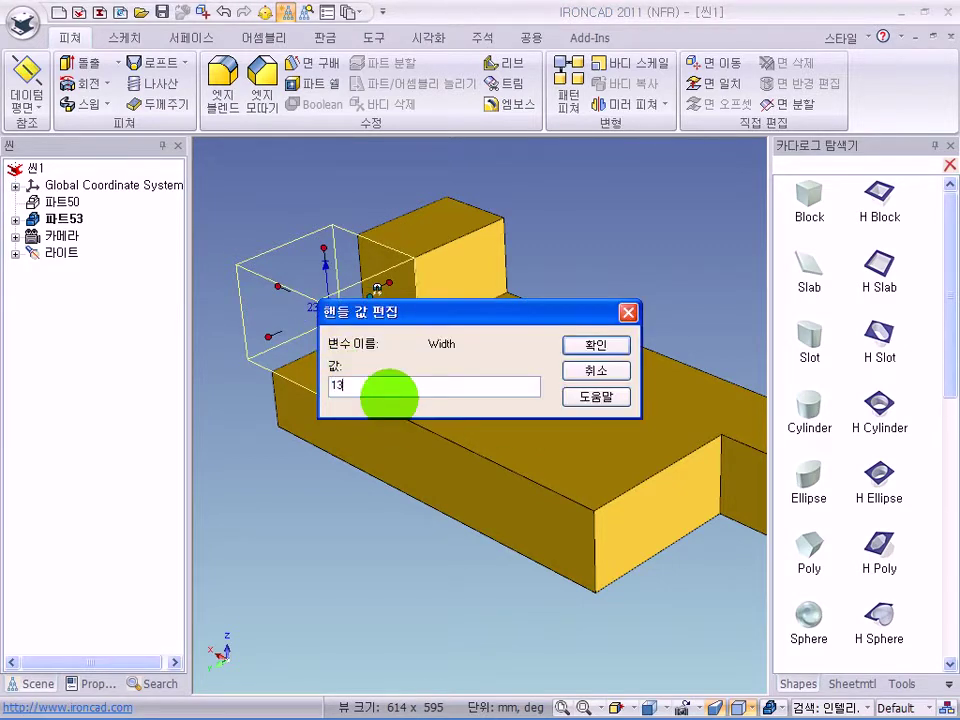
{"action": "key", "text": "Return"}
{"action": "left_click", "coordinate": [536, 208]}
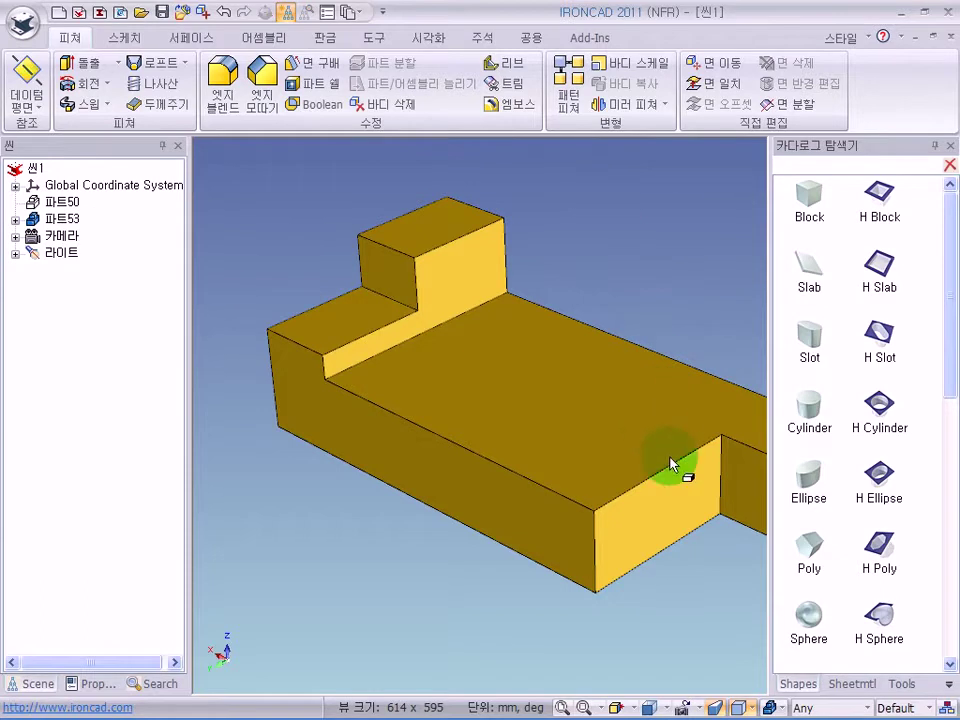
- Place an H Cylinder on the lower top face's far end corner and delete it again
{"action": "middle_click_drag", "start_coordinate": [610, 408], "coordinate": [399, 435]}
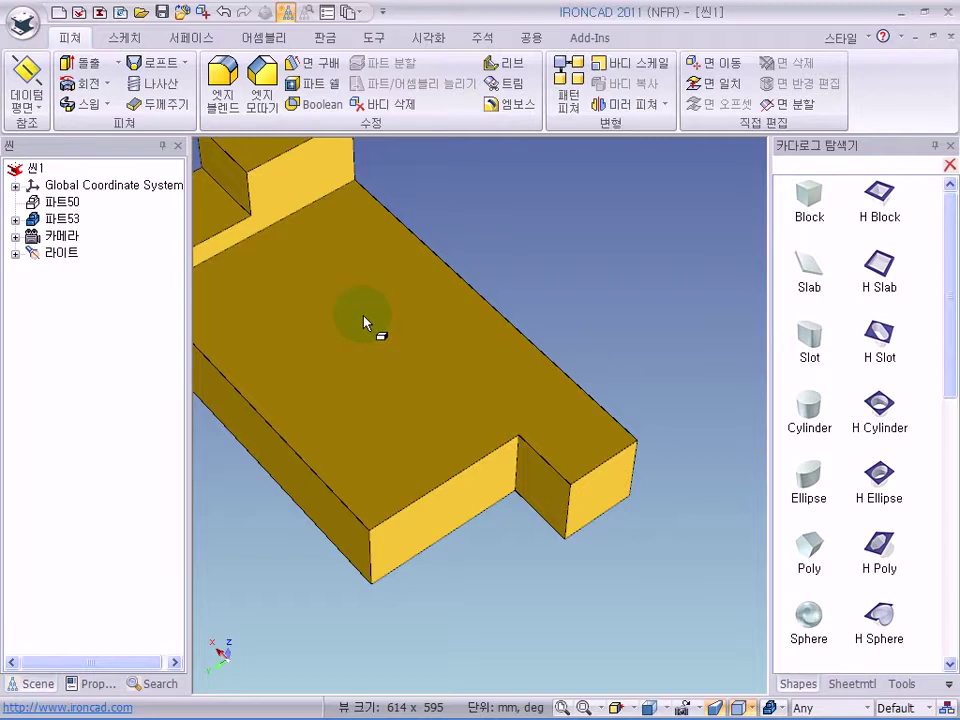
{"action": "left_click", "coordinate": [879, 412]}
{"action": "left_click_drag", "start_coordinate": [879, 415], "coordinate": [636, 444]}
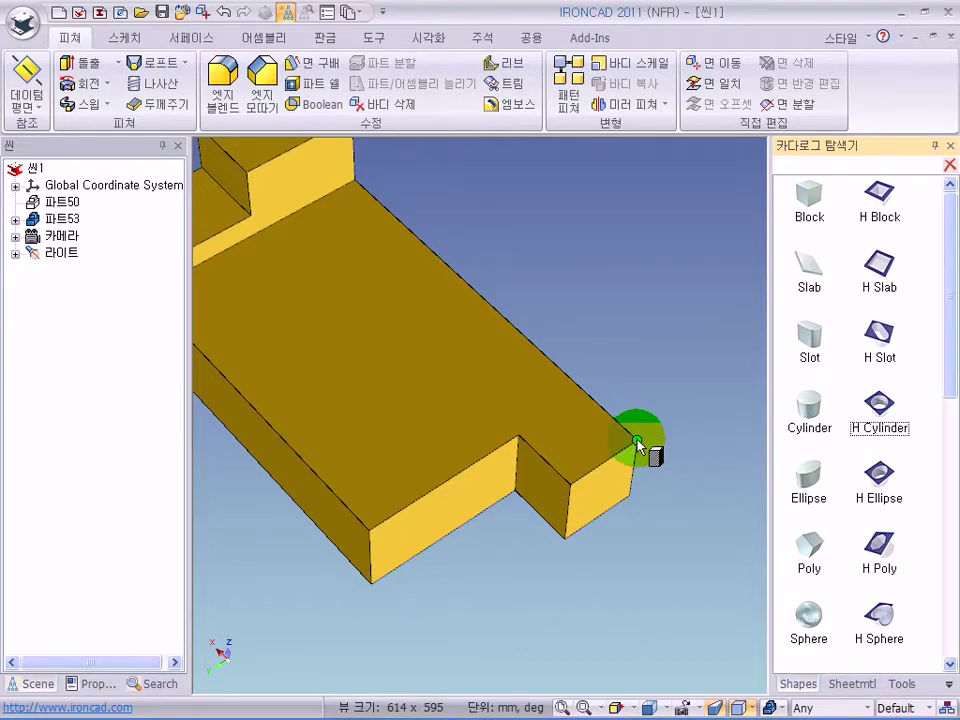
{"action": "left_click_drag", "start_coordinate": [637, 443], "coordinate": [618, 413]}
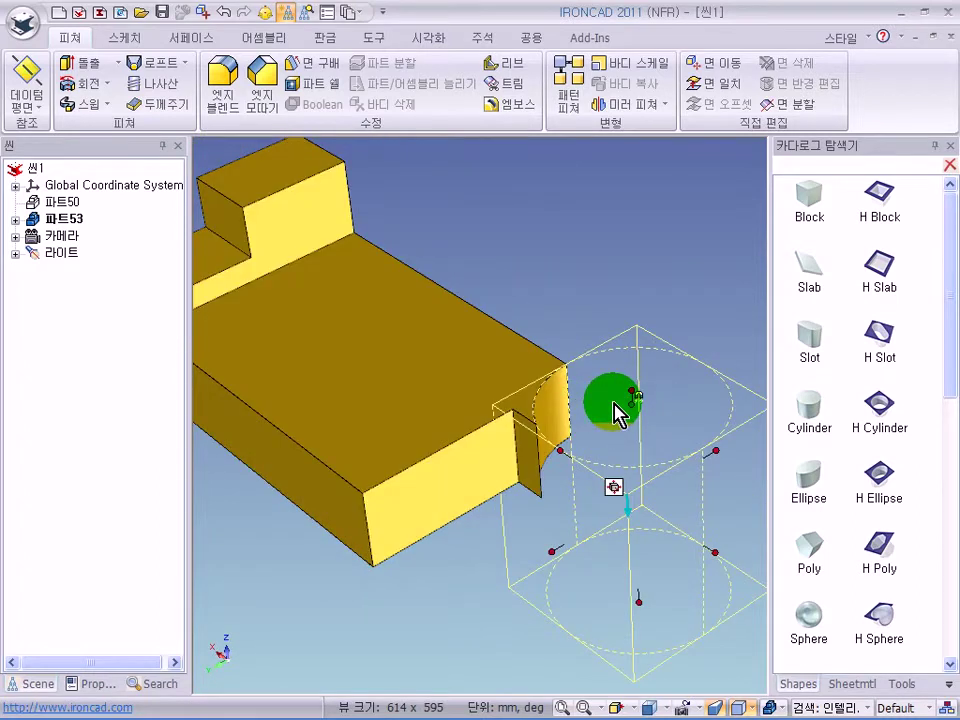
{"action": "key", "text": "Delete"}
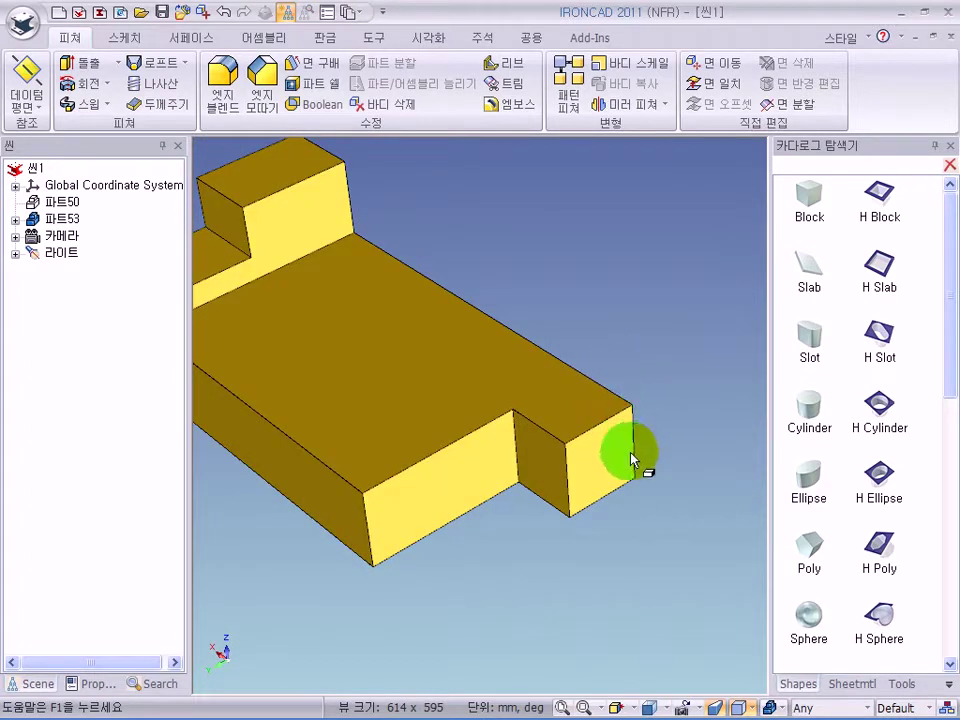
- Try cutting an H Cylinder into the end face of the remaining tab at its upper outer corner
{"action": "left_click_drag", "start_coordinate": [542, 381], "coordinate": [566, 444]}
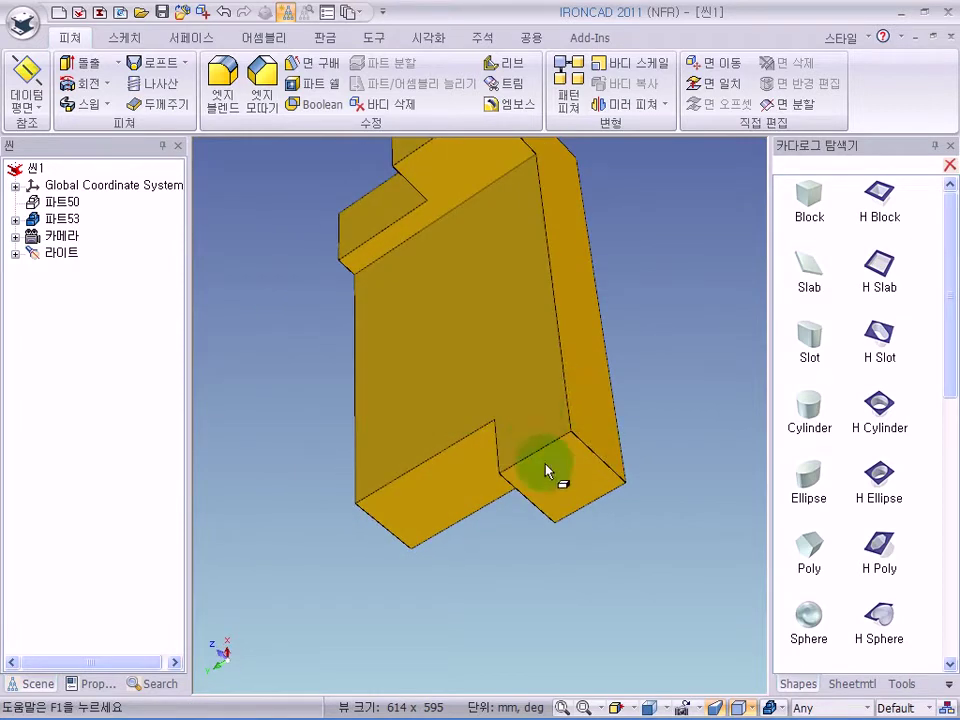
{"action": "left_click_drag", "start_coordinate": [506, 399], "coordinate": [546, 311]}
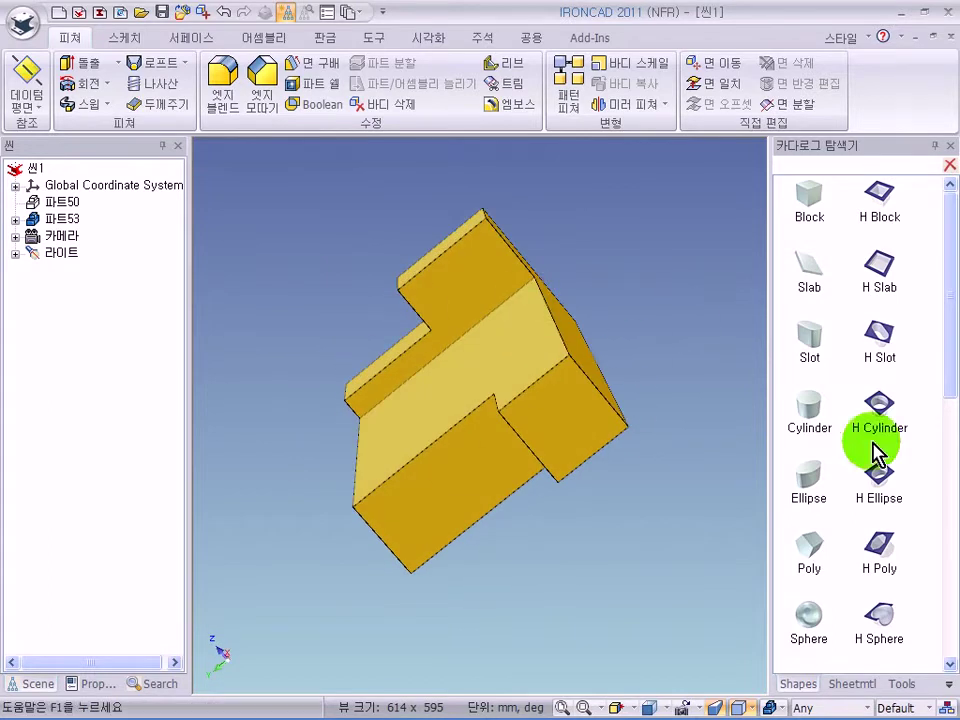
{"action": "left_click_drag", "start_coordinate": [879, 401], "coordinate": [570, 358]}
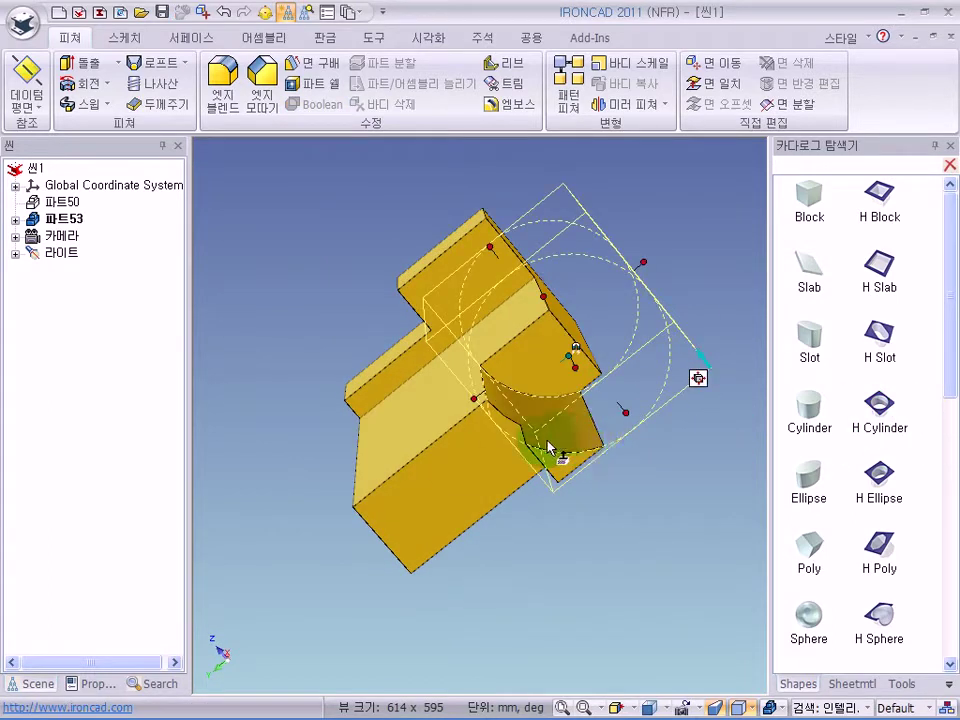
{"action": "middle_click_drag", "start_coordinate": [546, 450], "coordinate": [616, 471]}
{"action": "left_click_drag", "start_coordinate": [616, 471], "coordinate": [536, 416]}
- Cut an H Cylinder down from the top face at the tab's outer end corner and set its width to 22 mm
{"action": "left_click_drag", "start_coordinate": [861, 428], "coordinate": [640, 505]}
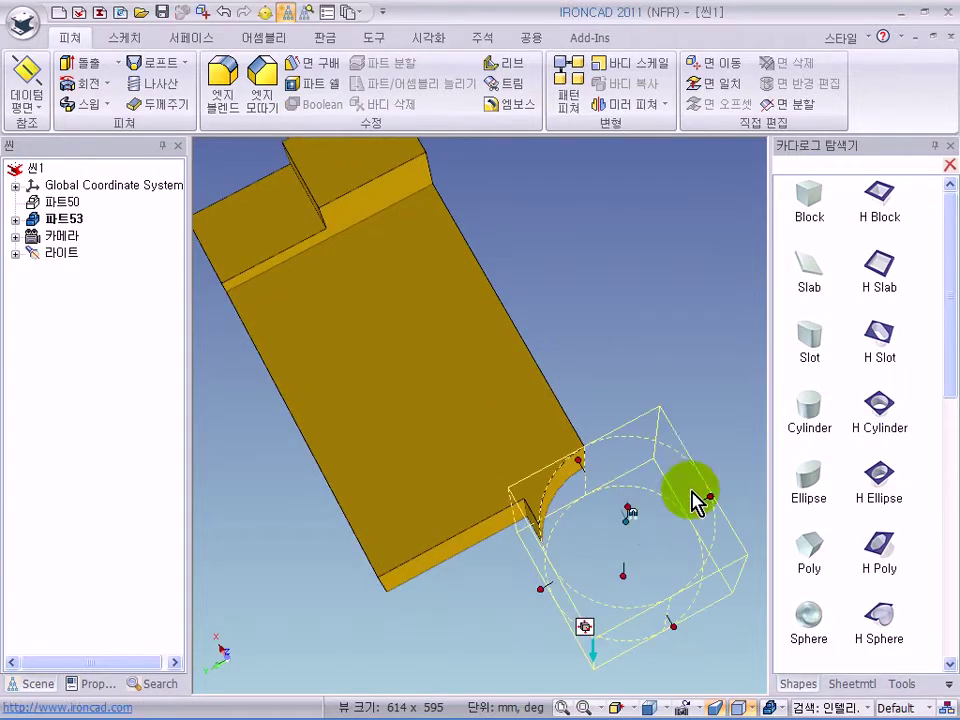
{"action": "middle_click_drag", "start_coordinate": [686, 410], "coordinate": [545, 438]}
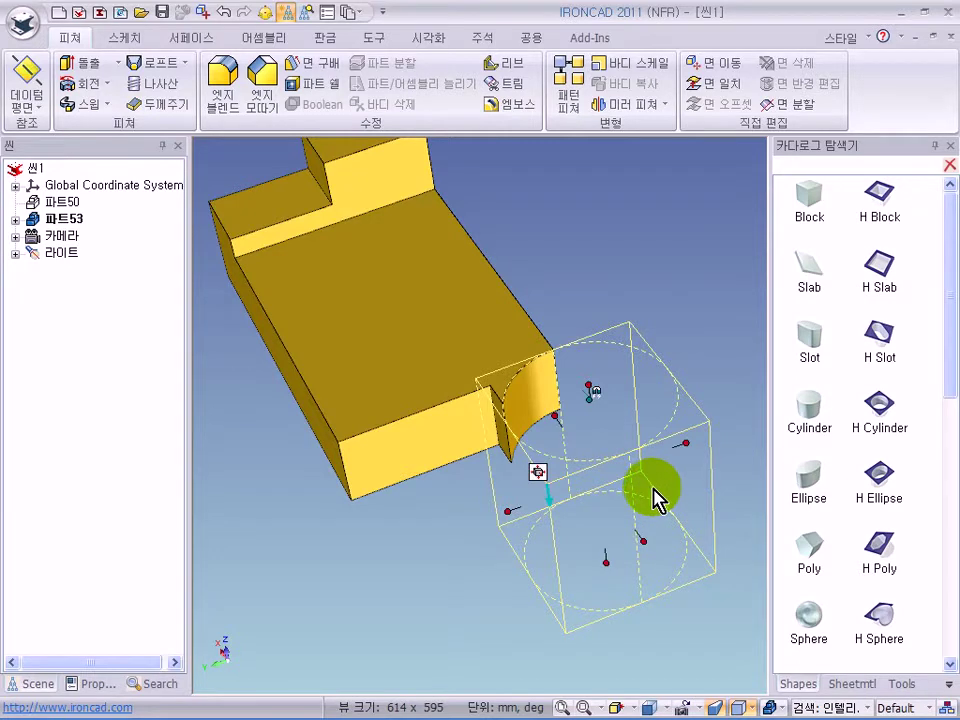
{"action": "middle_click_drag", "start_coordinate": [604, 482], "coordinate": [627, 412]}
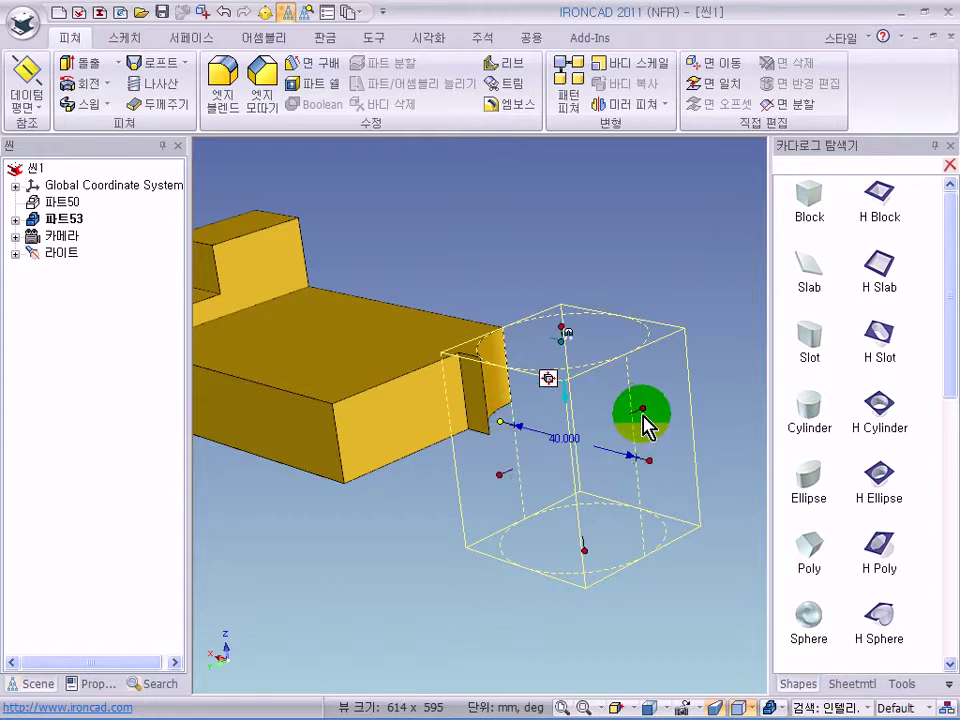
{"action": "double_click", "coordinate": [643, 409]}
{"action": "type", "text": "22"}
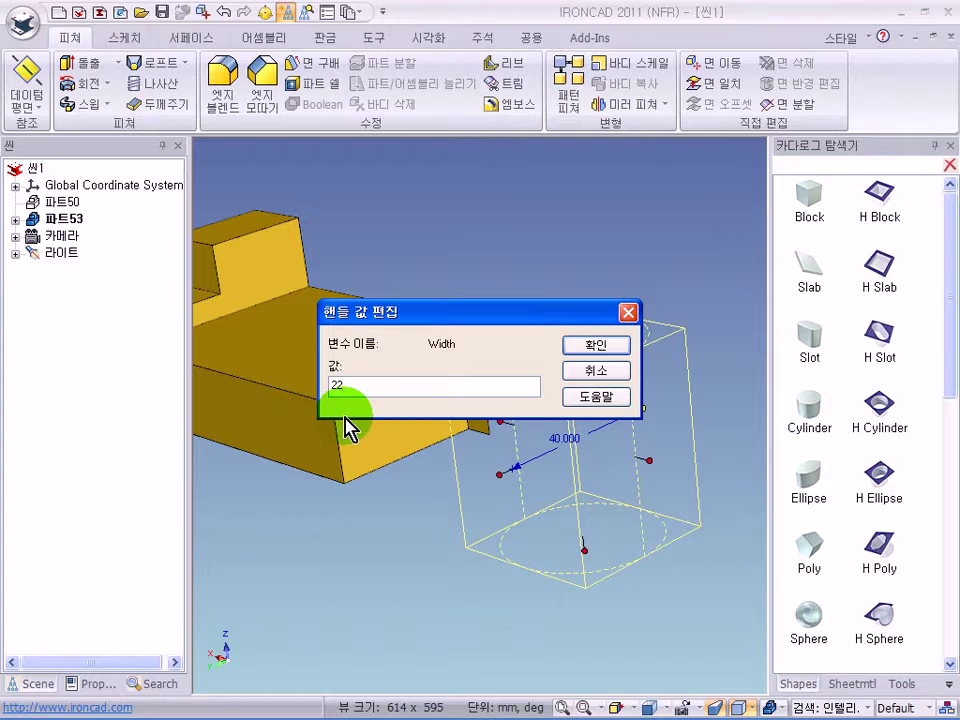
{"action": "left_click", "coordinate": [585, 346]}
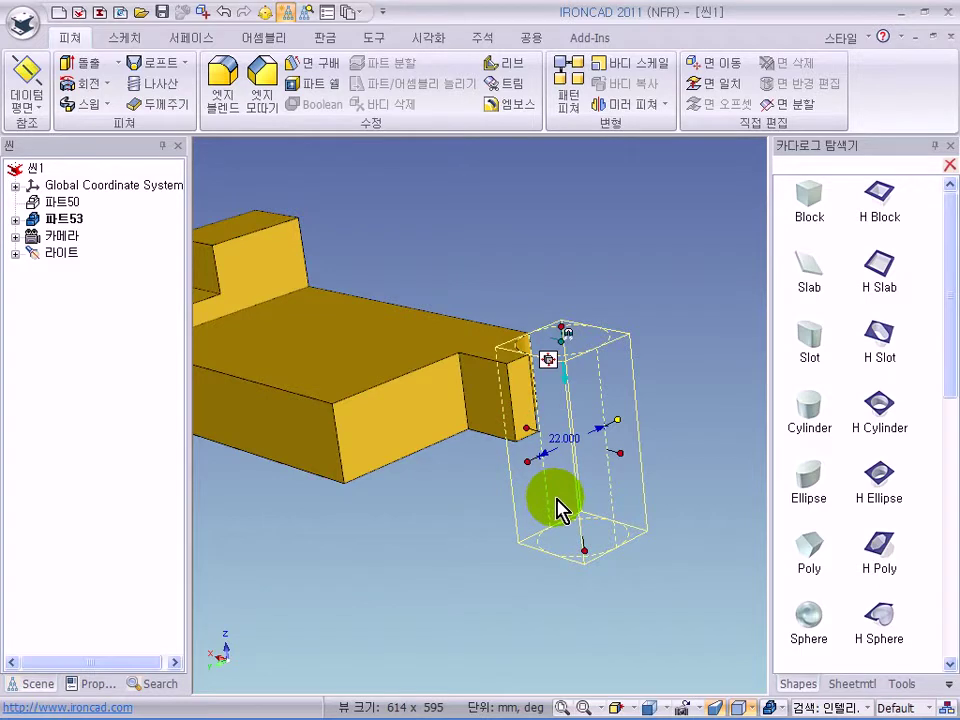
{"action": "middle_click_drag", "start_coordinate": [634, 494], "coordinate": [588, 459]}
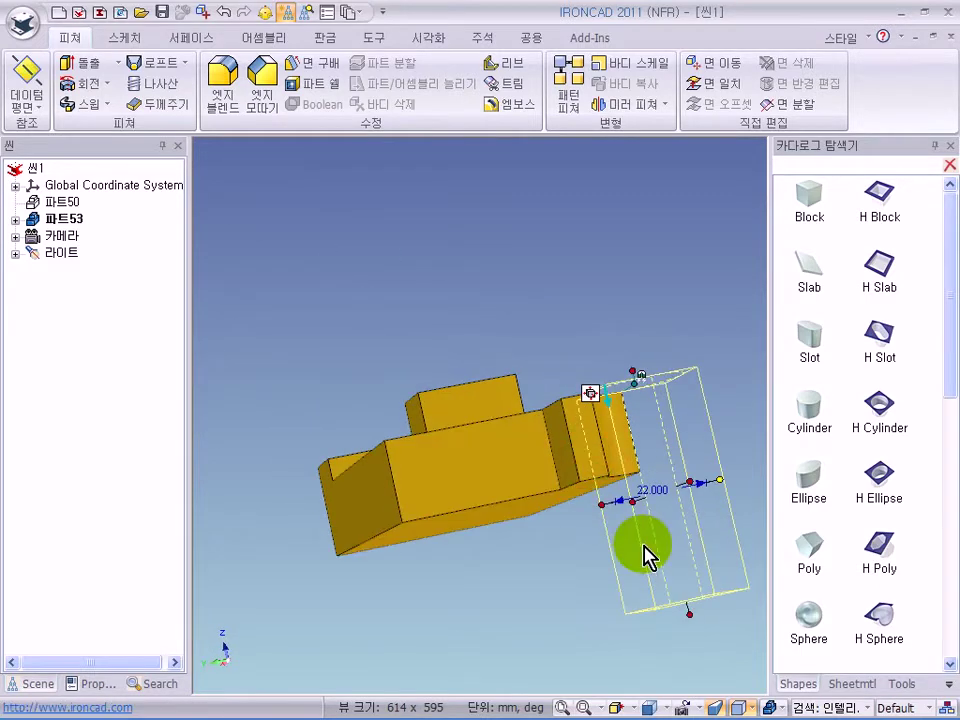
{"action": "middle_click_drag", "start_coordinate": [641, 542], "coordinate": [587, 490], "text": "shift"}
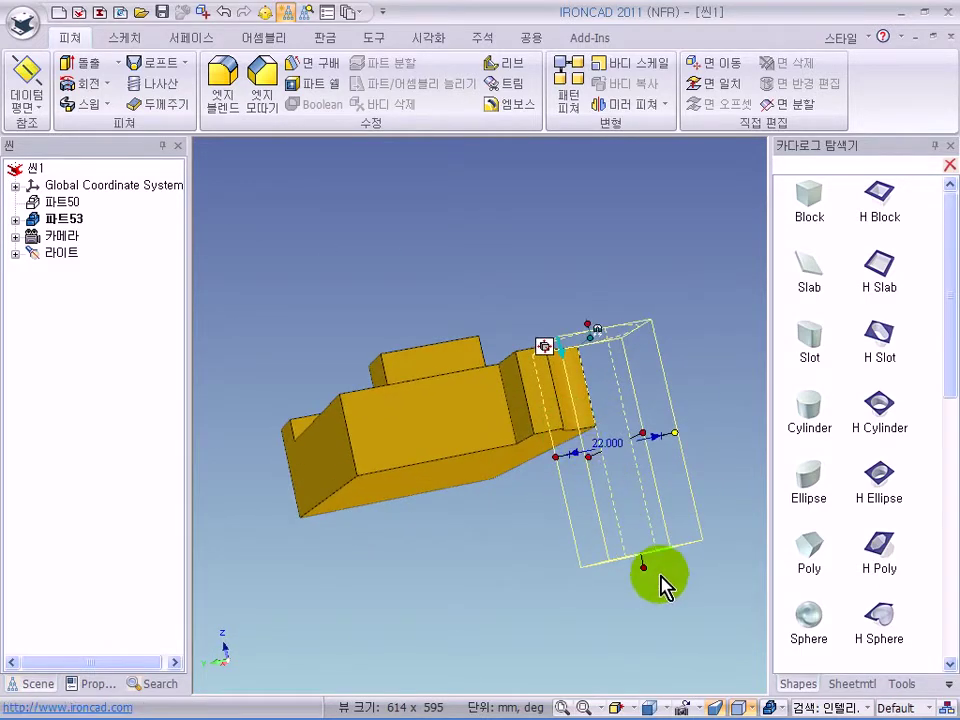
- Shorten the corner H Cylinder cut's depth to 19 mm so it ends at the block's bottom face
{"action": "left_click_drag", "start_coordinate": [645, 567], "coordinate": [488, 465]}
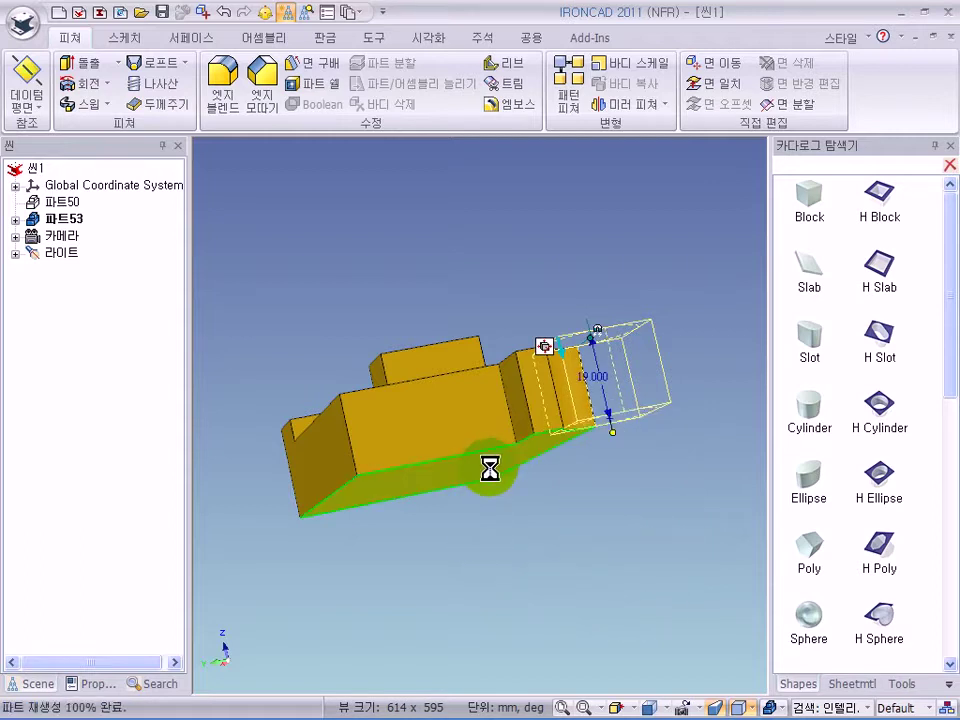
{"action": "middle_click_drag", "start_coordinate": [594, 480], "coordinate": [528, 578]}
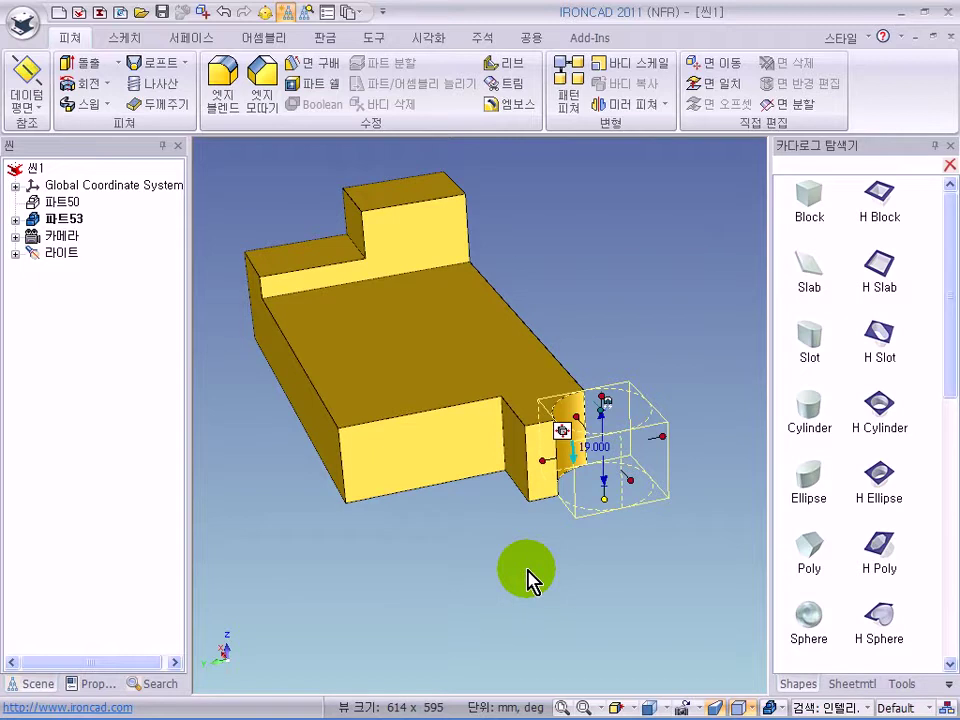
{"action": "middle_click_drag", "start_coordinate": [469, 394], "coordinate": [481, 438]}
{"action": "middle_click_drag", "start_coordinate": [491, 388], "coordinate": [495, 465], "text": "shift"}
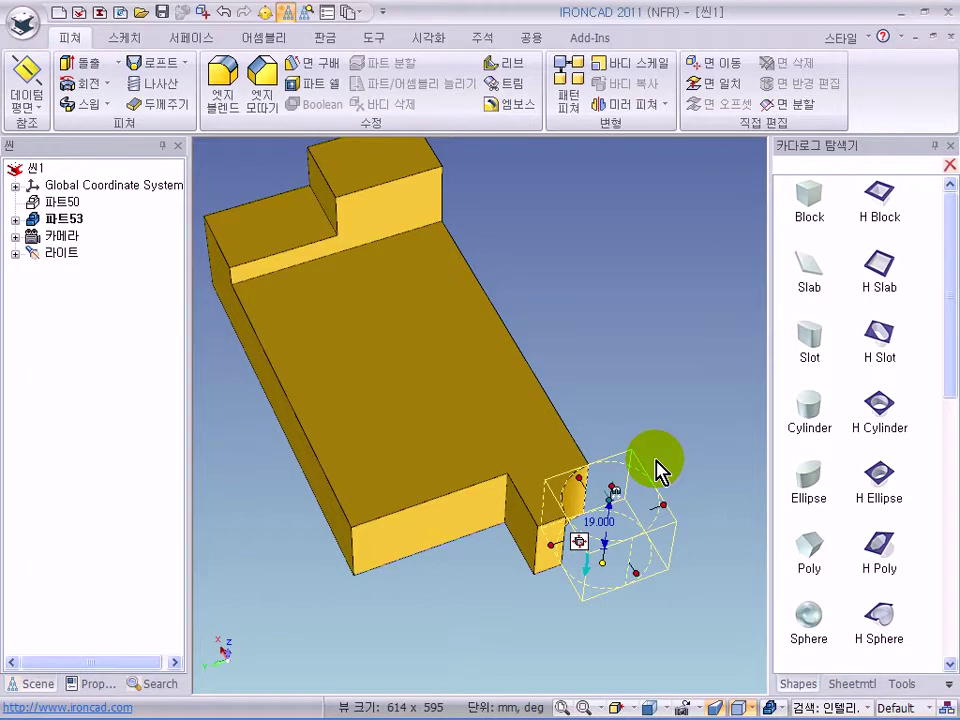
- Move the H Cylinder cut 56 mm inward along the block's long edge using the TriBall
{"action": "left_click", "coordinate": [285, 12]}
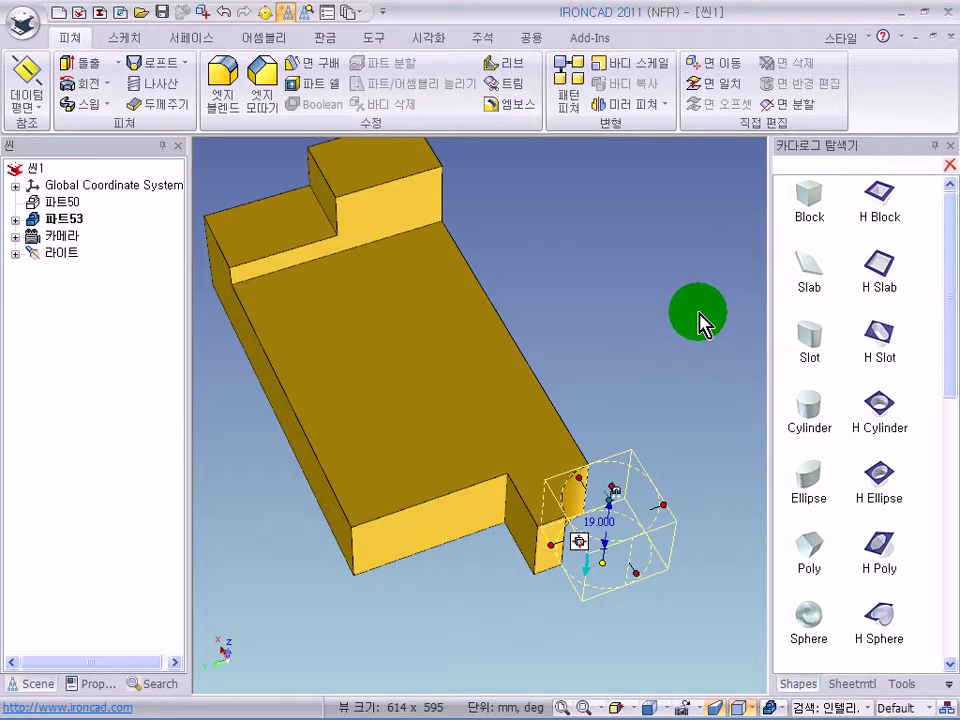
{"action": "key", "text": "F10"}
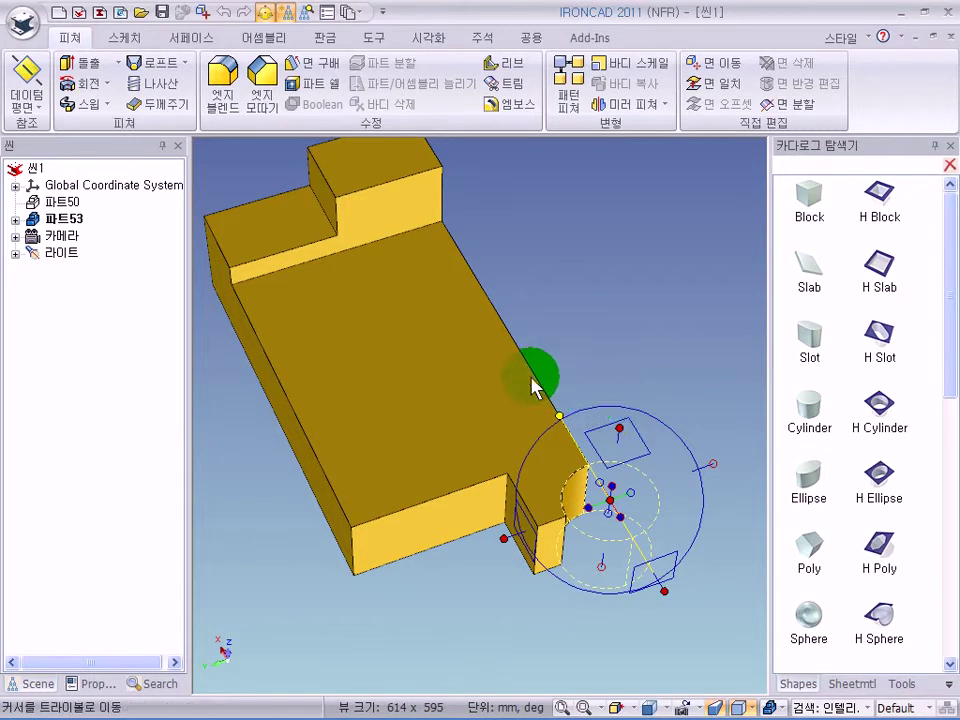
{"action": "middle_click_drag", "start_coordinate": [531, 385], "coordinate": [536, 401]}
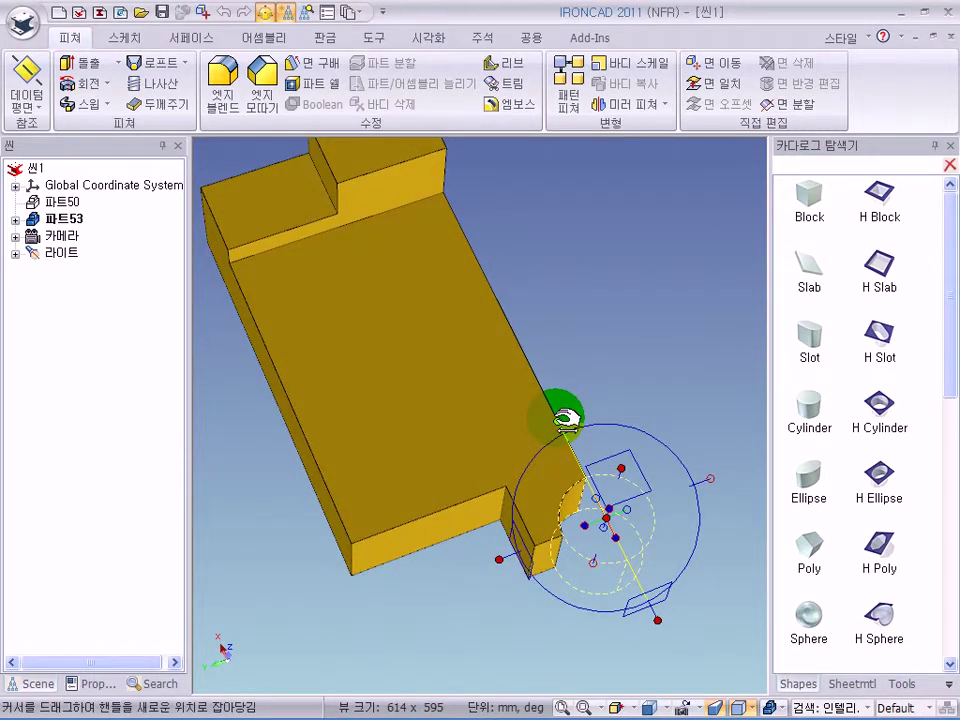
{"action": "left_click_drag", "start_coordinate": [566, 418], "coordinate": [546, 398]}
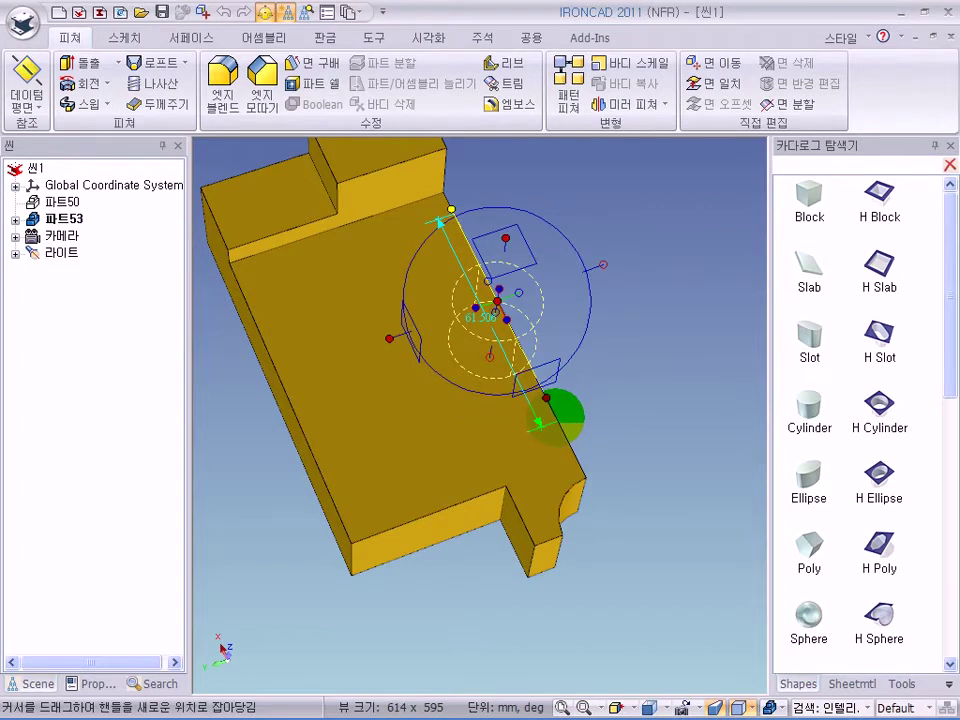
{"action": "right_click_drag", "start_coordinate": [546, 398], "coordinate": [557, 421]}
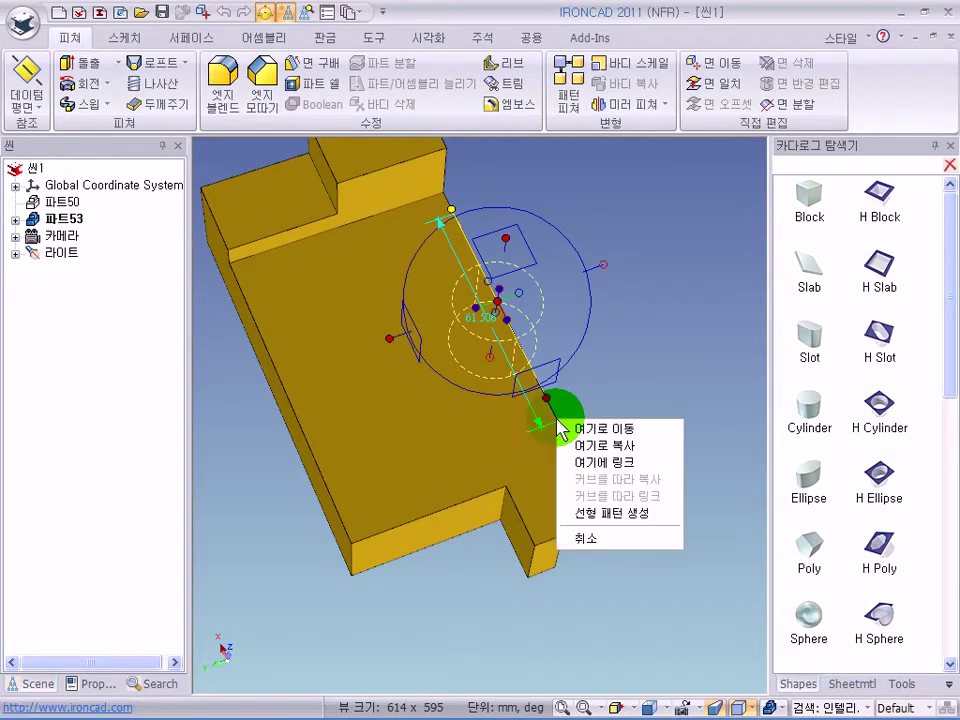
{"action": "left_click", "coordinate": [639, 432]}
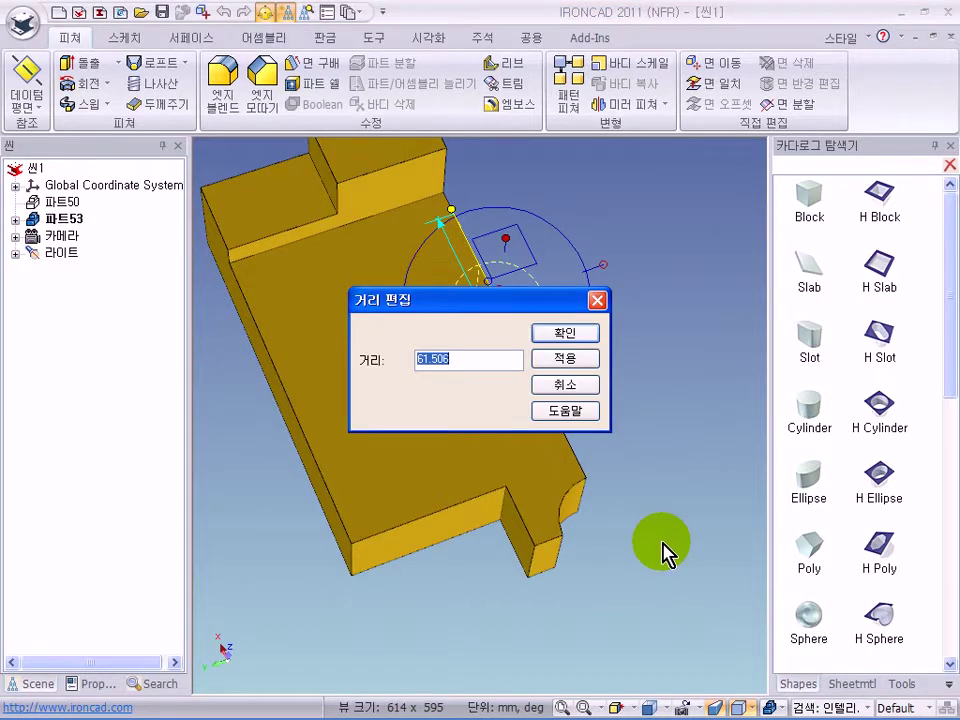
{"action": "type", "text": "55"}
{"action": "key", "text": "Return"}
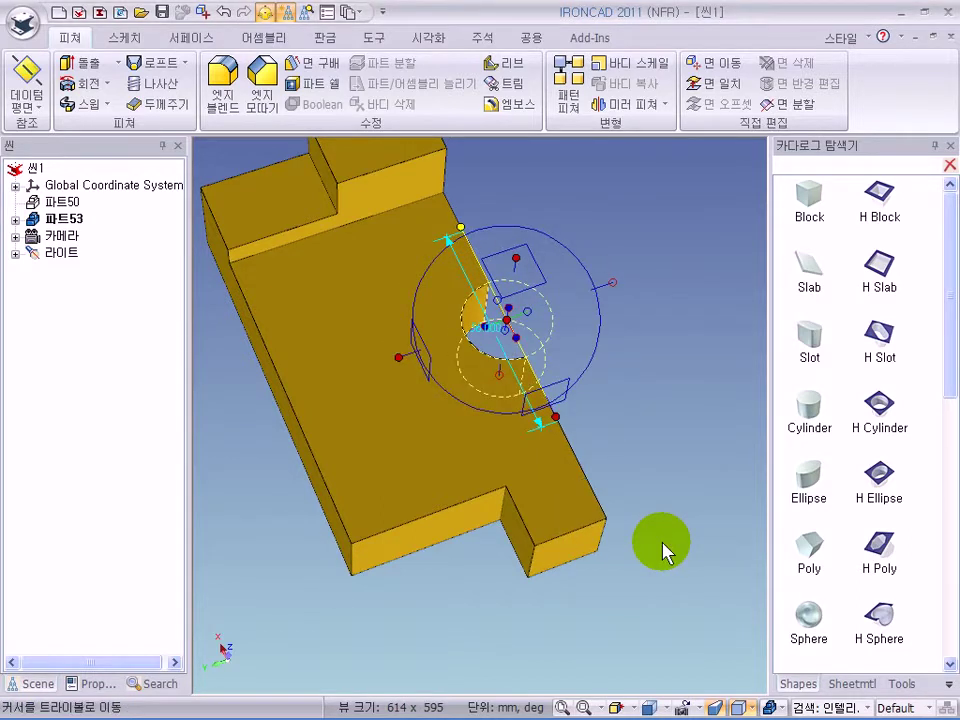
- Move the H Cylinder cut 28 mm across the block's width using the TriBall
{"action": "left_click", "coordinate": [686, 488]}
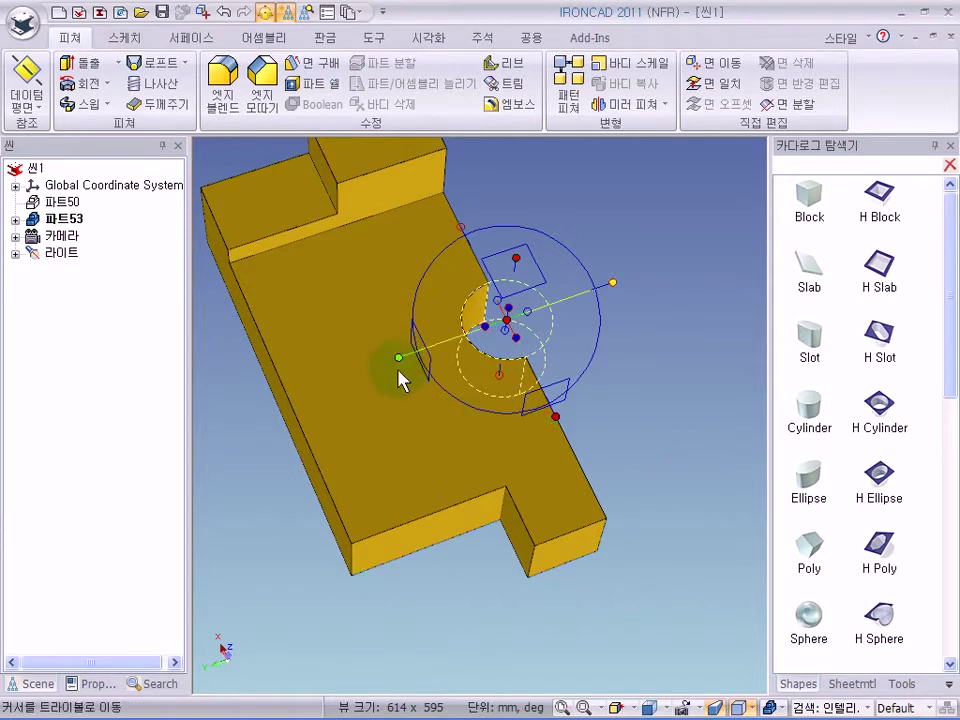
{"action": "mouse_move", "coordinate": [405, 360]}
{"action": "left_mouse_down"}
{"action": "mouse_move", "coordinate": [393, 350]}
{"action": "mouse_move", "coordinate": [407, 364]}
{"action": "left_mouse_up"}
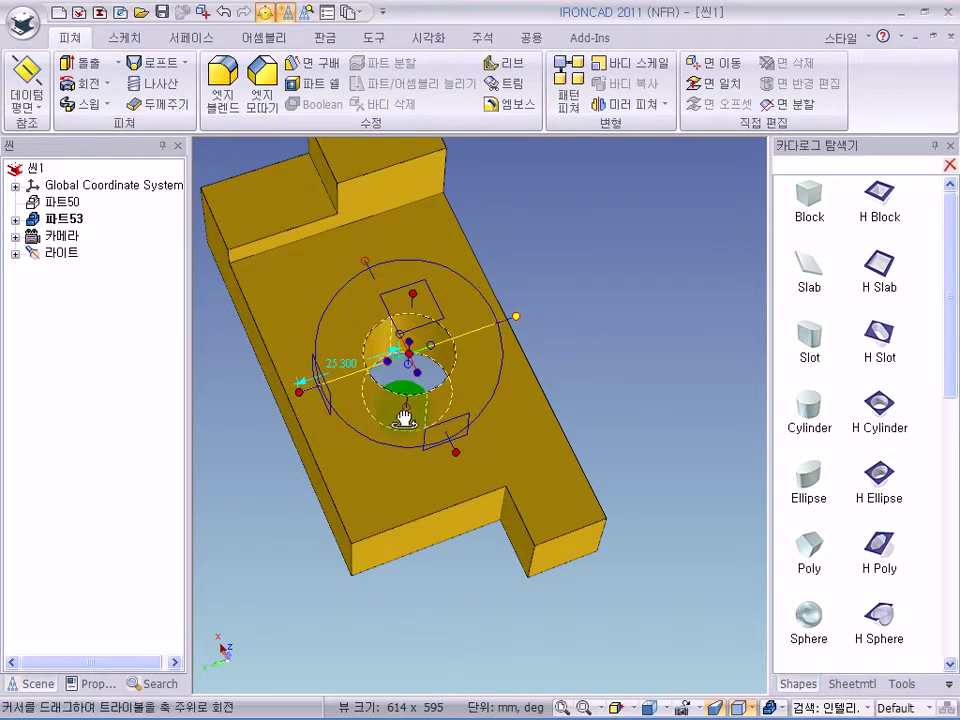
{"action": "left_click", "coordinate": [357, 358]}
{"action": "type", "text": "28"}
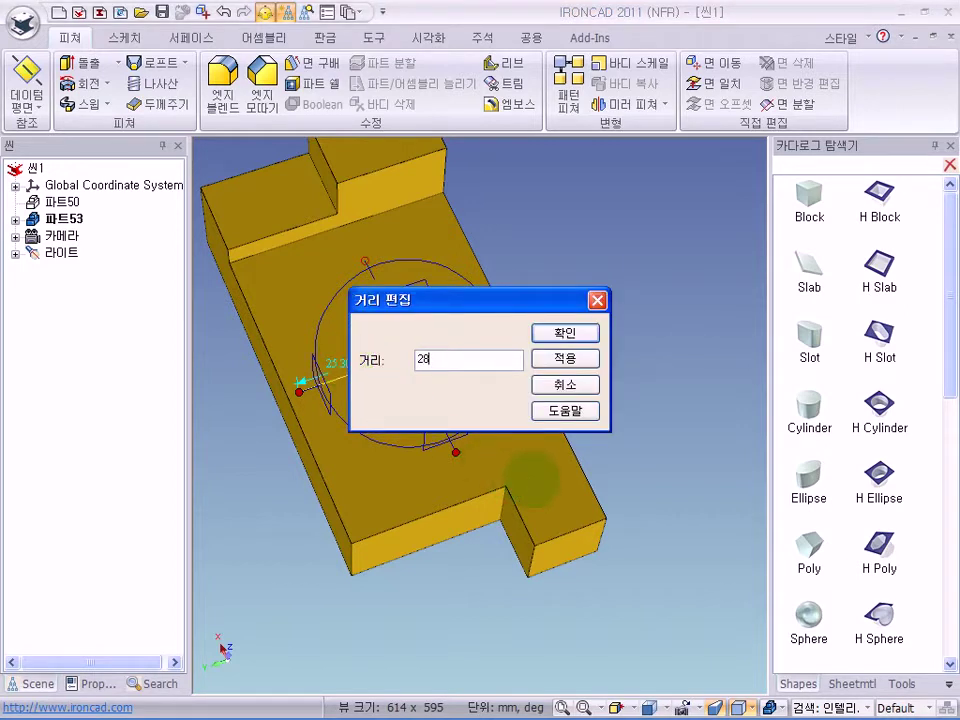
{"action": "key", "text": "Return"}
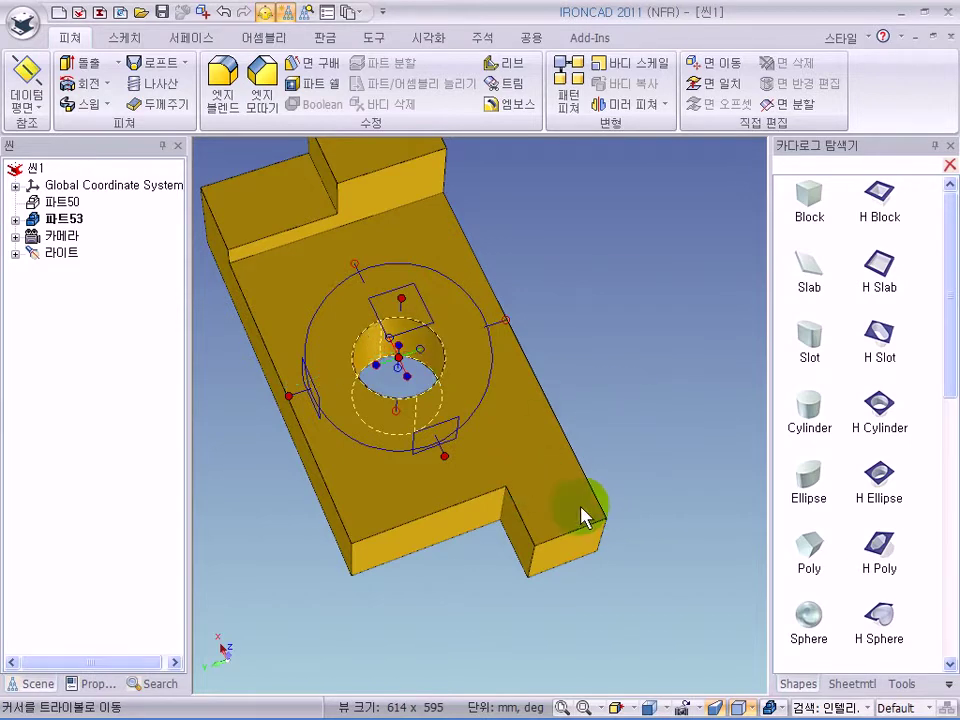
{"action": "middle_click_drag", "start_coordinate": [583, 514], "coordinate": [572, 488]}
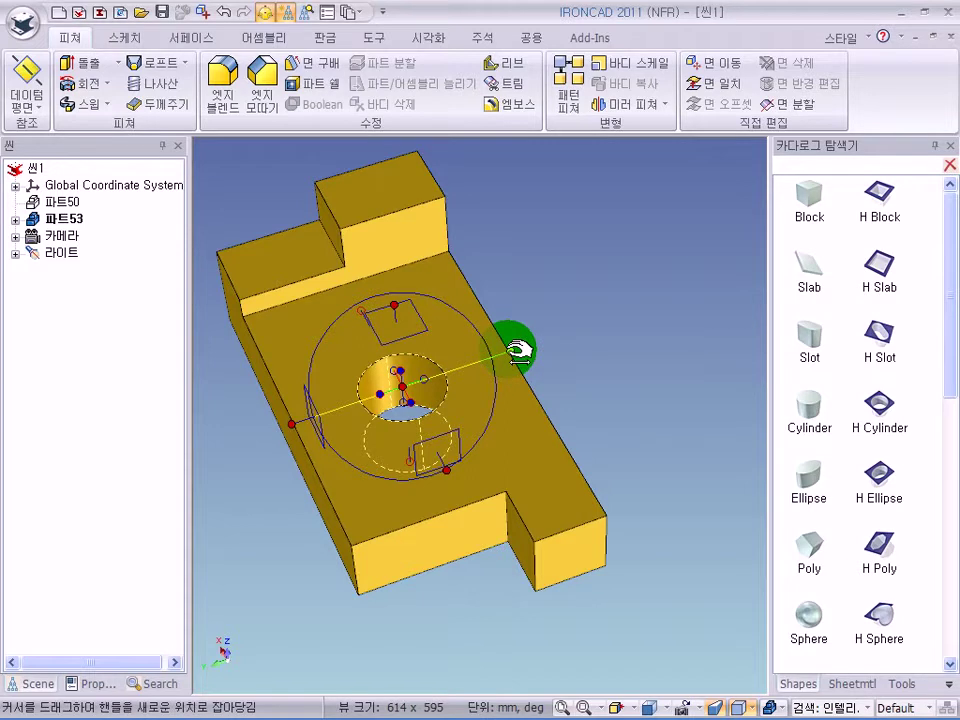
{"action": "right_click_drag", "start_coordinate": [519, 350], "coordinate": [595, 330]}
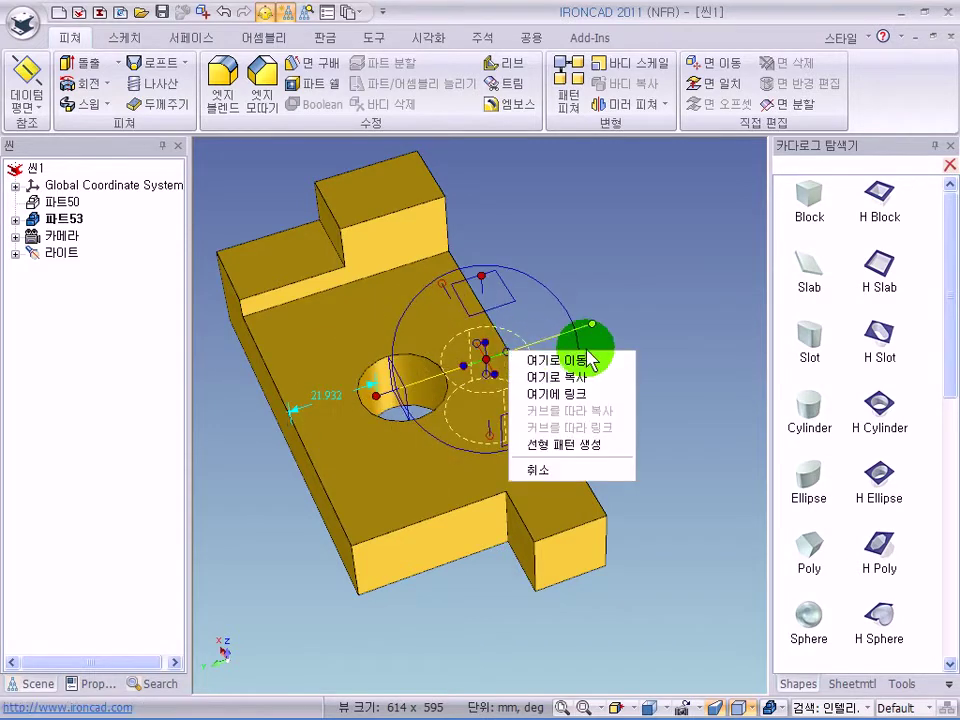
{"action": "left_click", "coordinate": [570, 470]}
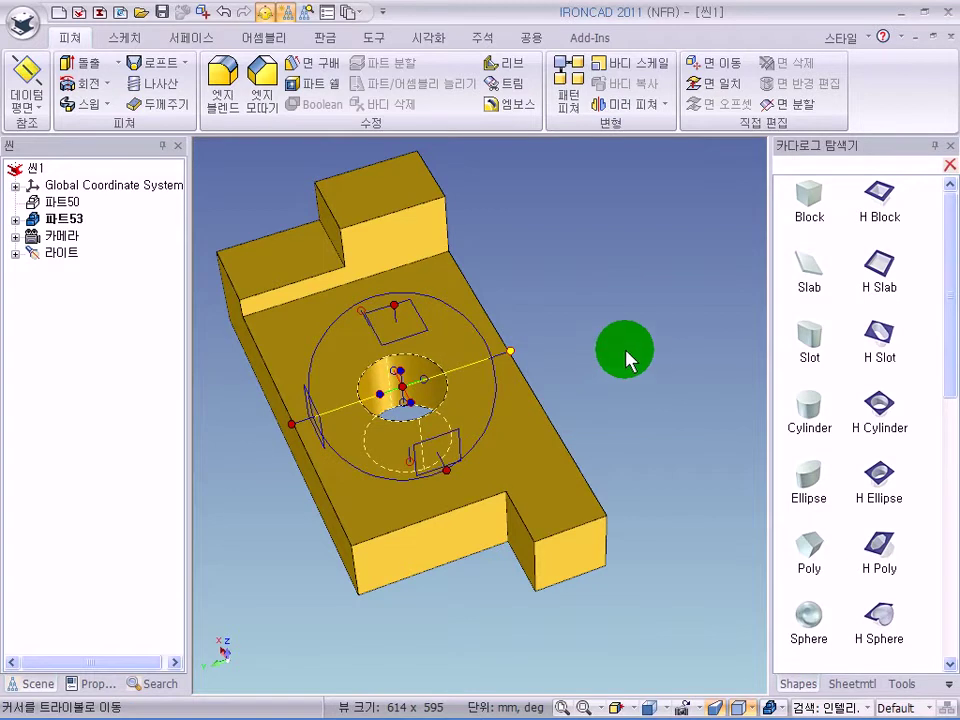
- Leave the TriBall and measure the distance from the hole's centre to the tab's end face
{"action": "left_click", "coordinate": [578, 393]}
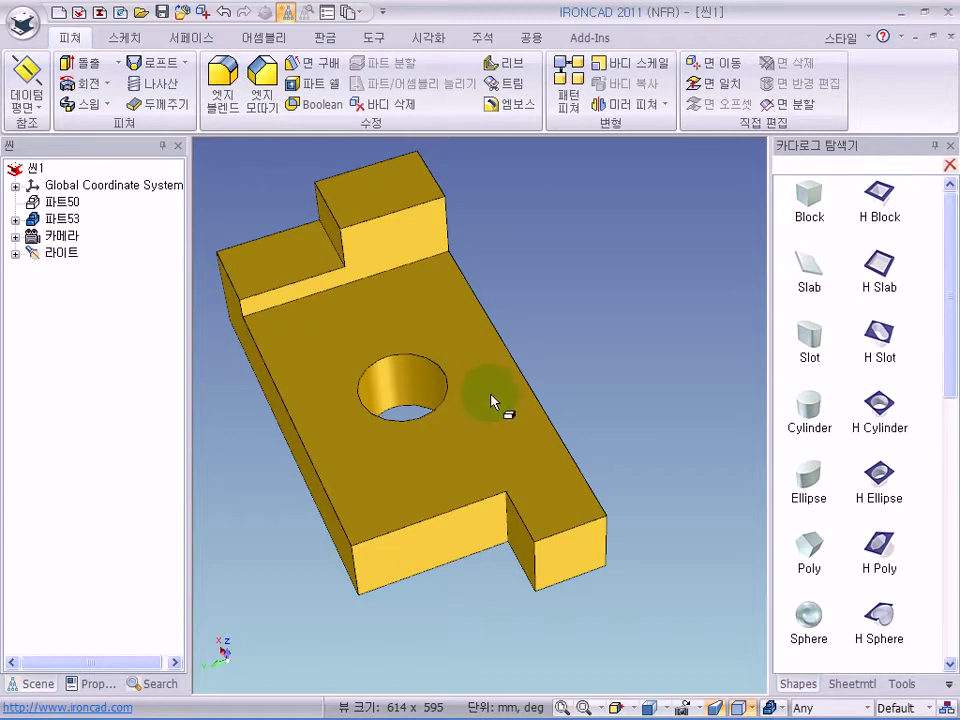
{"action": "double_click", "coordinate": [407, 388]}
{"action": "middle_click_drag", "start_coordinate": [353, 439], "coordinate": [345, 428]}
{"action": "left_click_drag", "start_coordinate": [349, 432], "coordinate": [487, 163]}
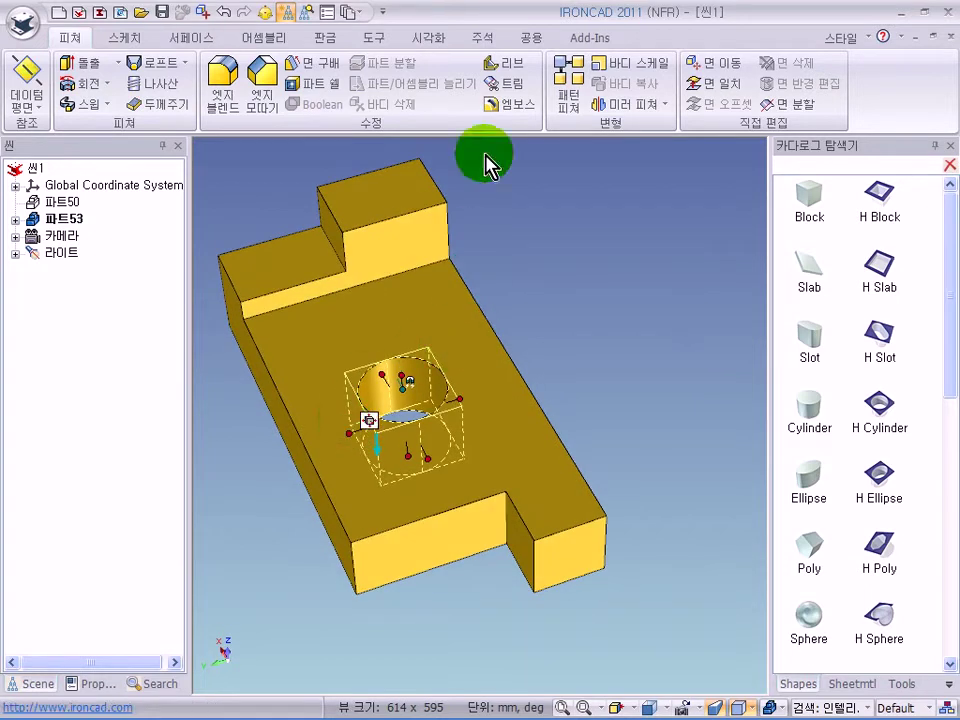
{"action": "left_click", "coordinate": [486, 40]}
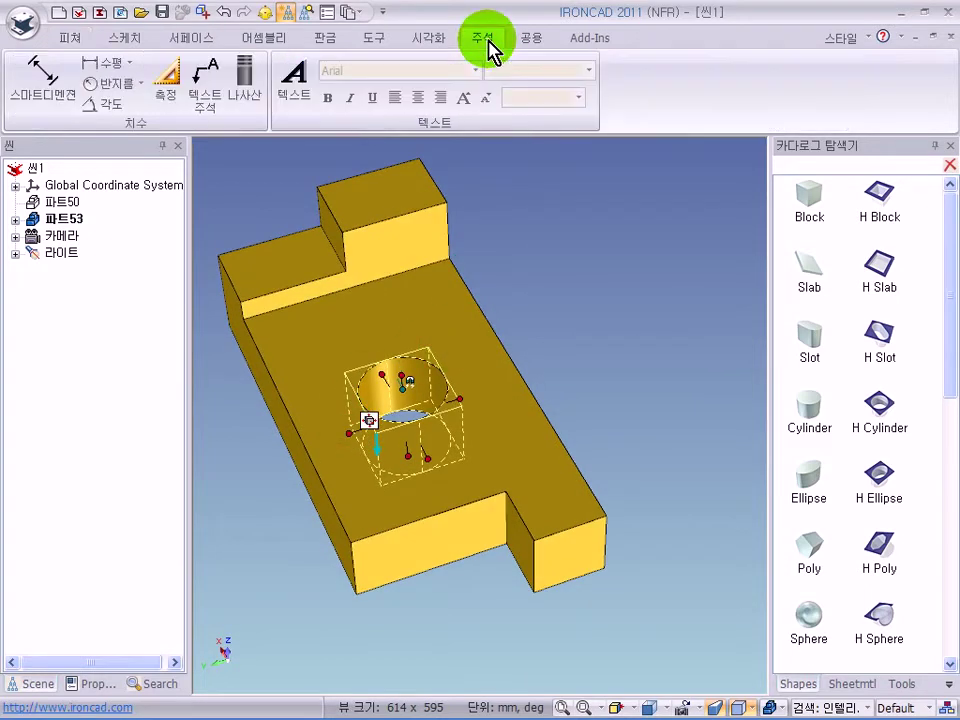
{"action": "left_click", "coordinate": [55, 90]}
{"action": "left_click", "coordinate": [171, 93]}
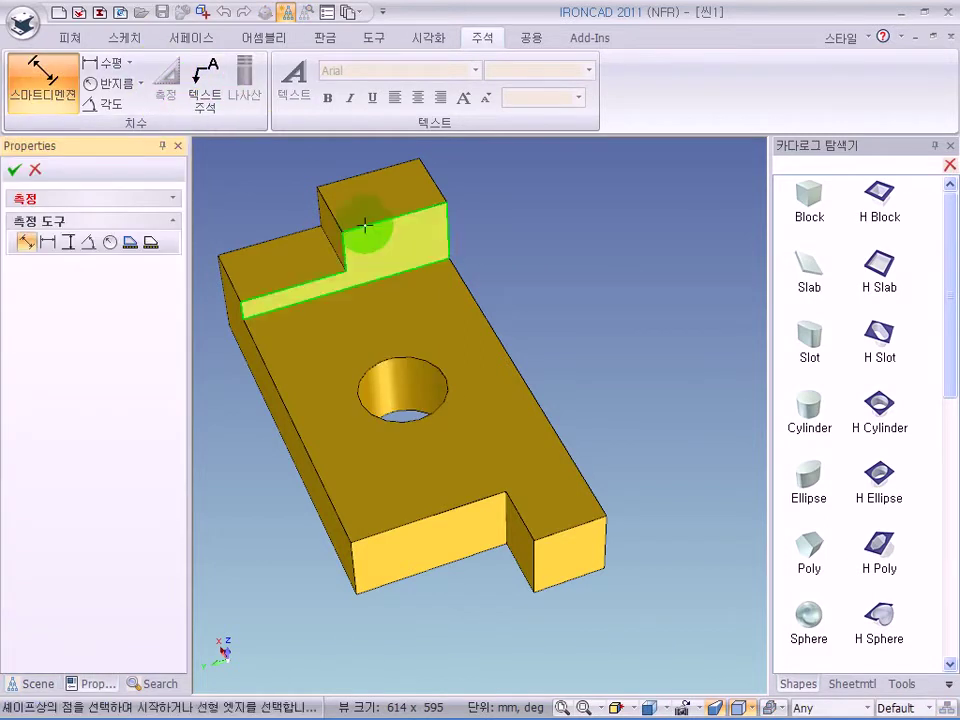
{"action": "left_click", "coordinate": [439, 375]}
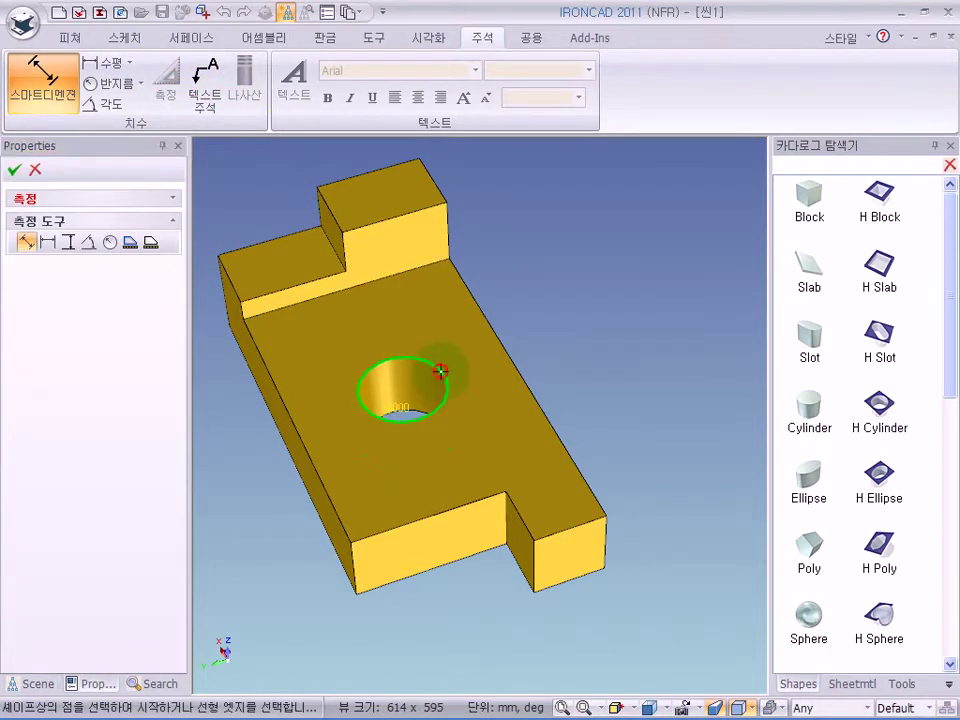
{"action": "left_click", "coordinate": [566, 545]}
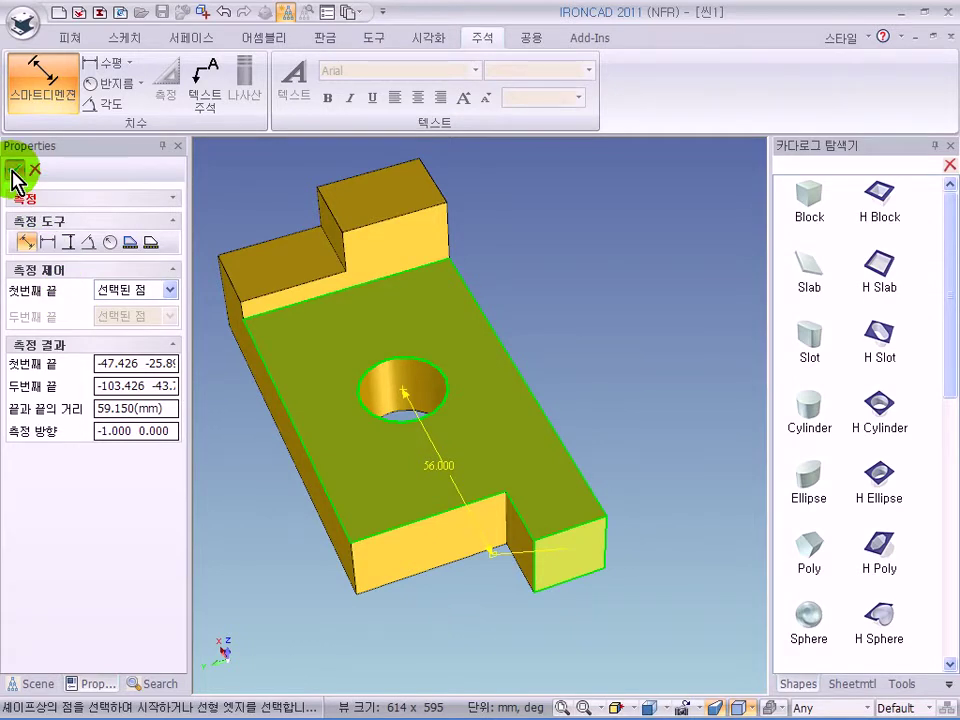
{"action": "left_click", "coordinate": [15, 173]}
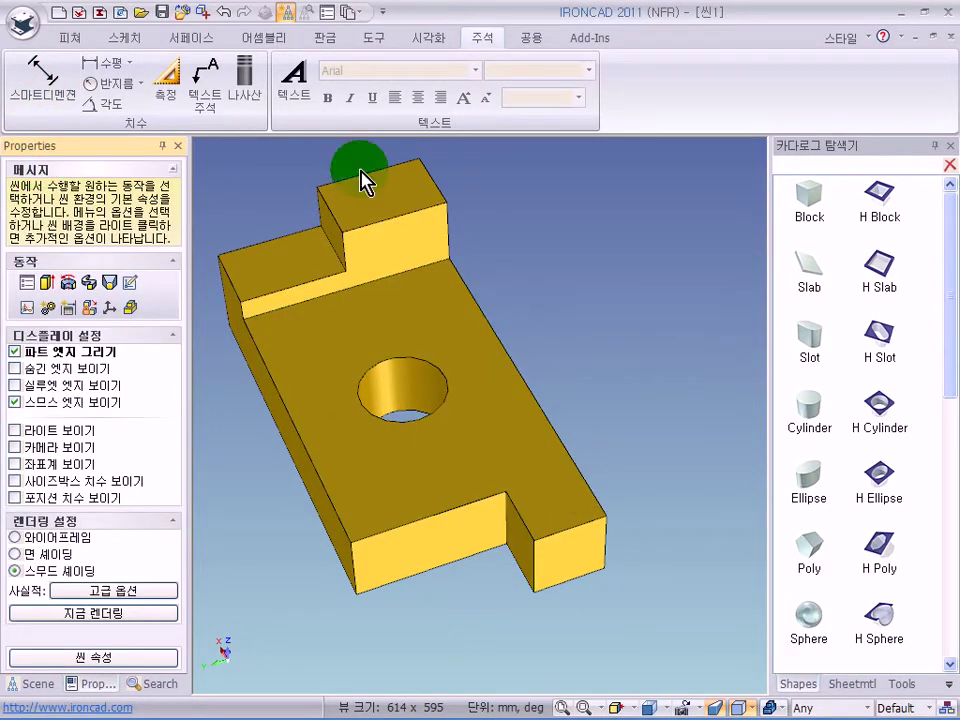
- Add a part-level smart dimension from the hole's centre to the tab's end face and place it outside the block's long side
{"action": "left_click", "coordinate": [36, 72]}
{"action": "left_click", "coordinate": [441, 372]}
{"action": "left_click", "coordinate": [562, 482]}
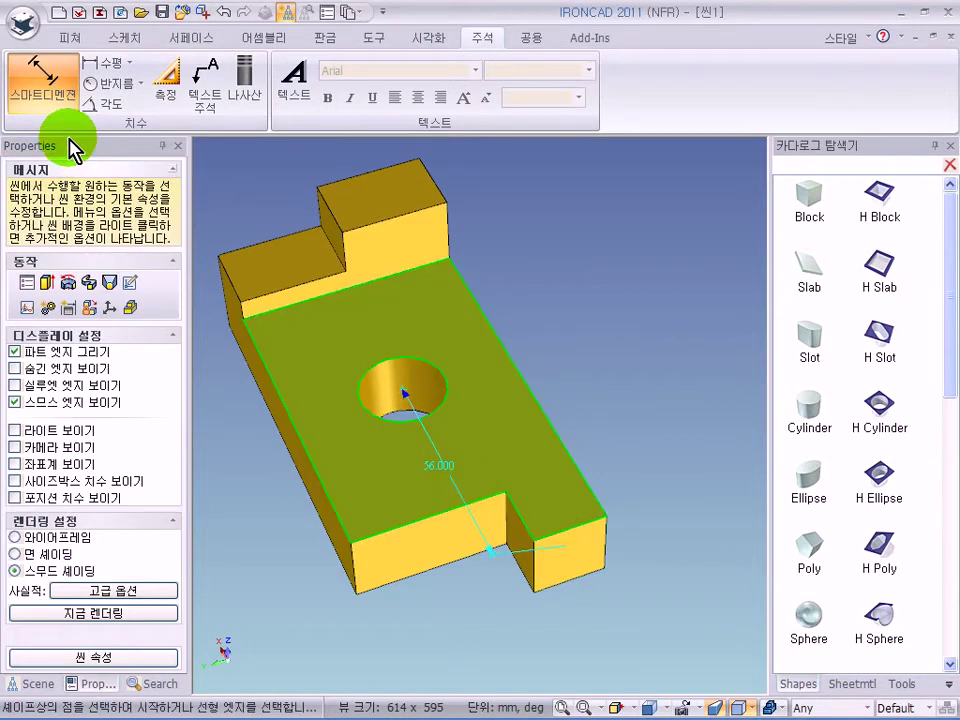
{"action": "left_click", "coordinate": [39, 66]}
{"action": "left_click", "coordinate": [490, 440]}
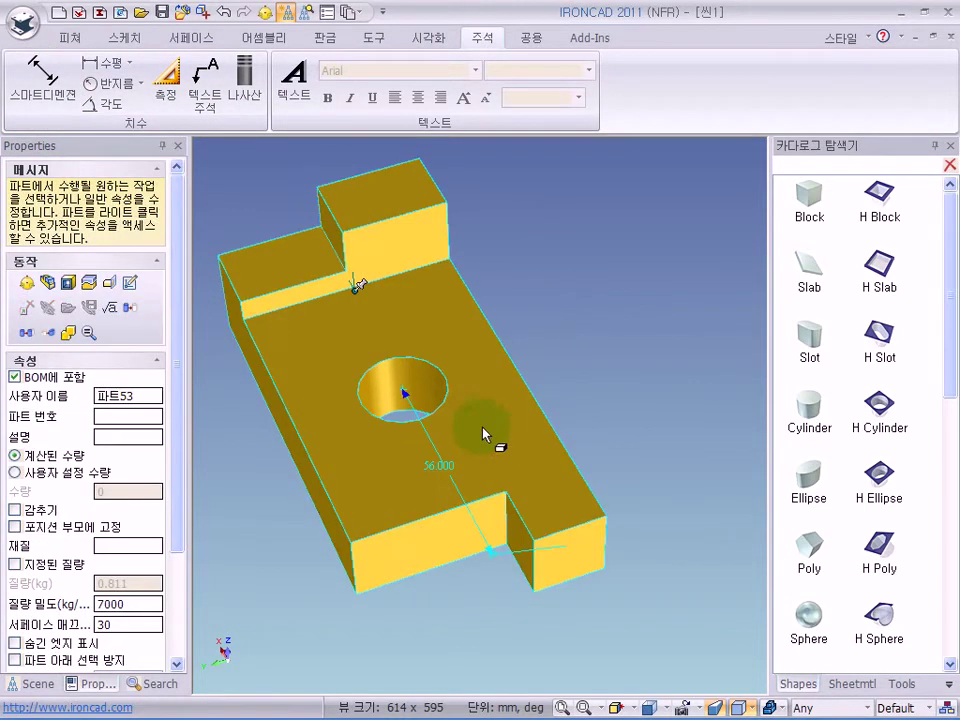
{"action": "middle_click_drag", "start_coordinate": [482, 399], "coordinate": [477, 346]}
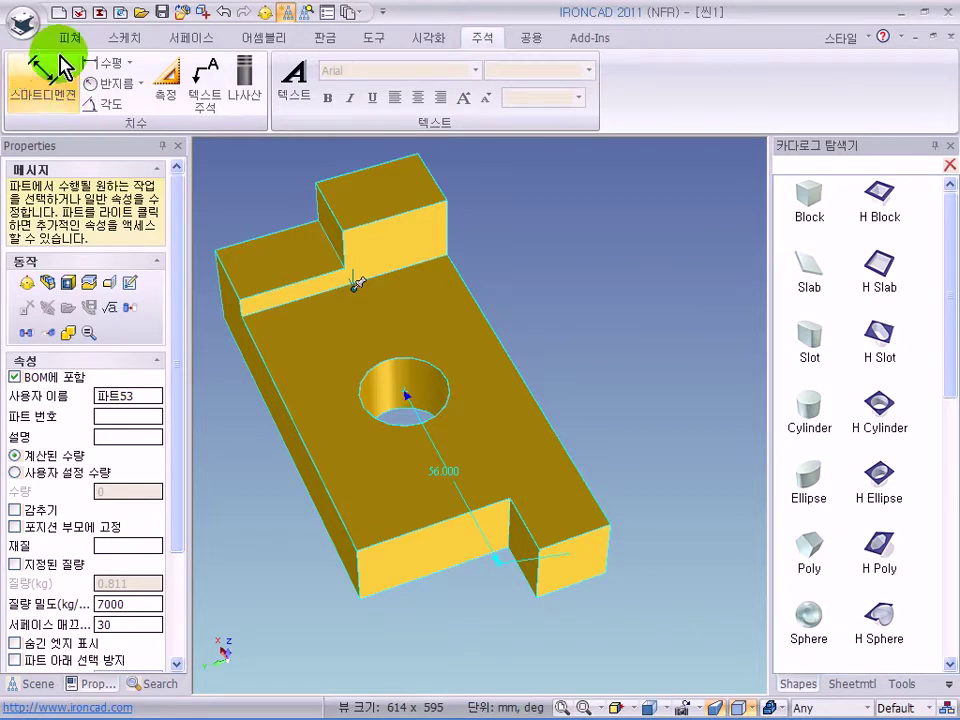
{"action": "middle_click_drag", "start_coordinate": [561, 360], "coordinate": [660, 398]}
{"action": "left_click", "coordinate": [493, 422]}
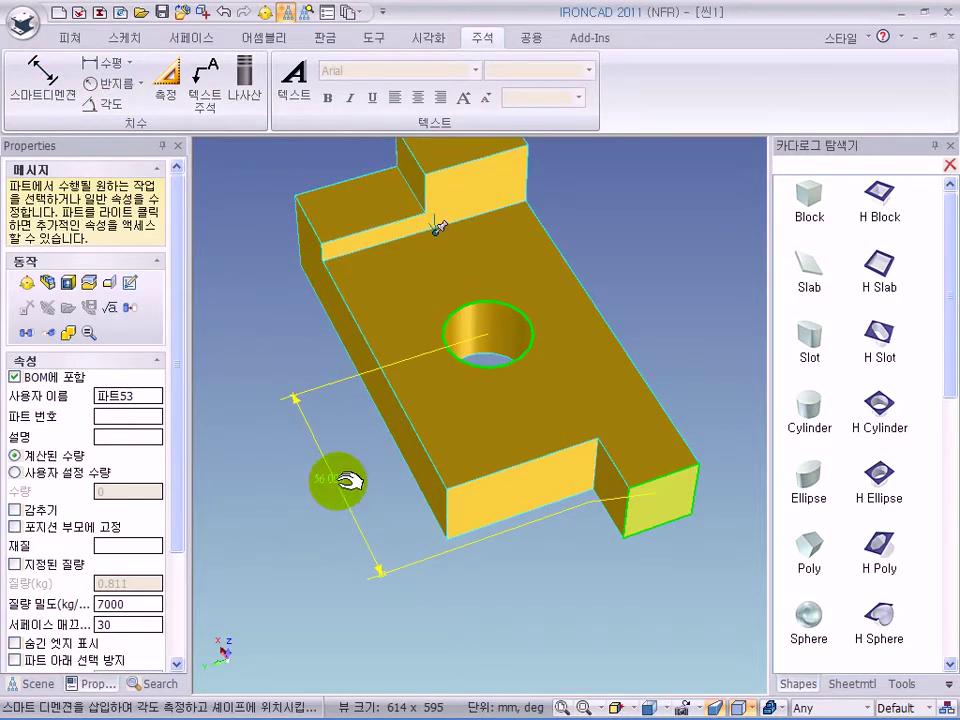
- Enable transfer to the drawing for the hole's smart dimension
{"action": "right_click", "coordinate": [345, 482]}
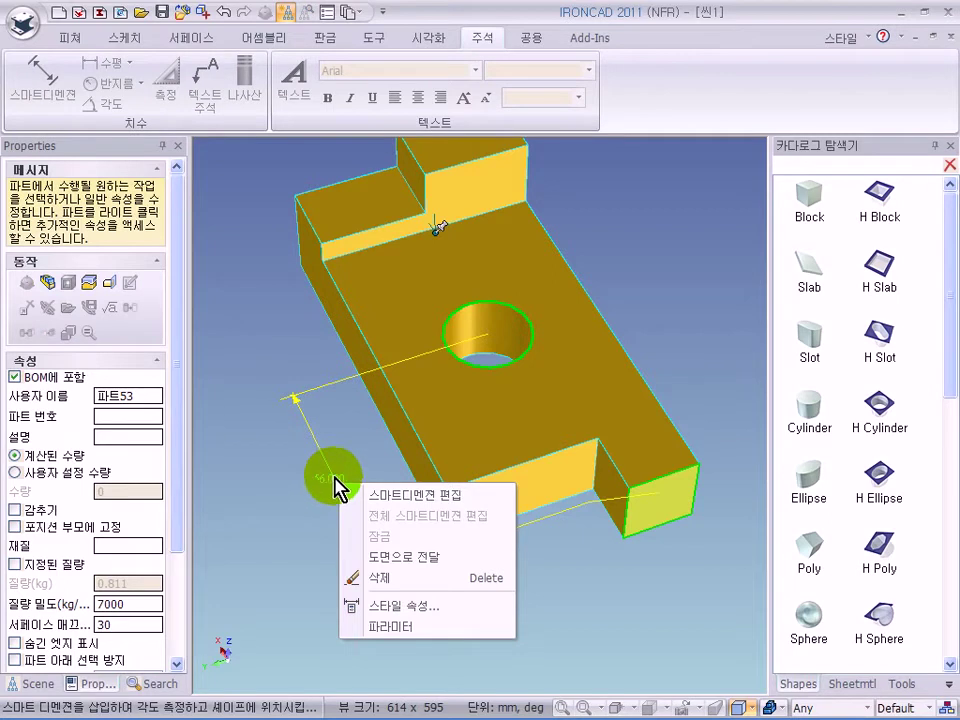
{"action": "left_click", "coordinate": [428, 562]}
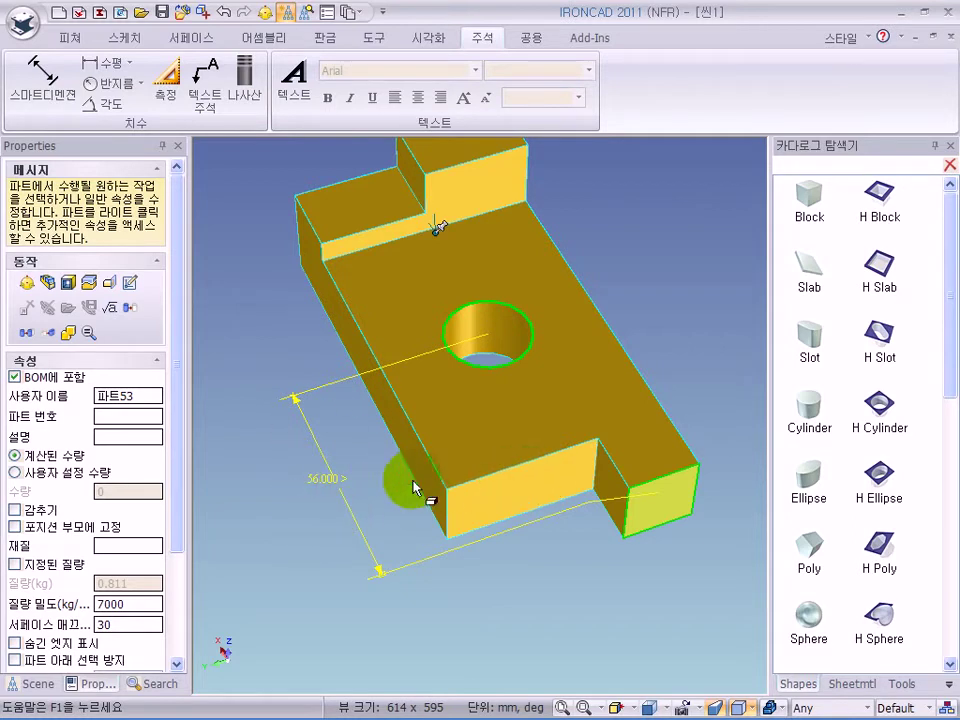
{"action": "right_click", "coordinate": [335, 478]}
{"action": "left_click", "coordinate": [428, 516]}
- Select the H Cylinder feature, add a smart dimension from its centre to the tab's end face and set it to 25 mm
{"action": "left_click", "coordinate": [531, 338]}
{"action": "middle_click_drag", "start_coordinate": [561, 480], "coordinate": [470, 412]}
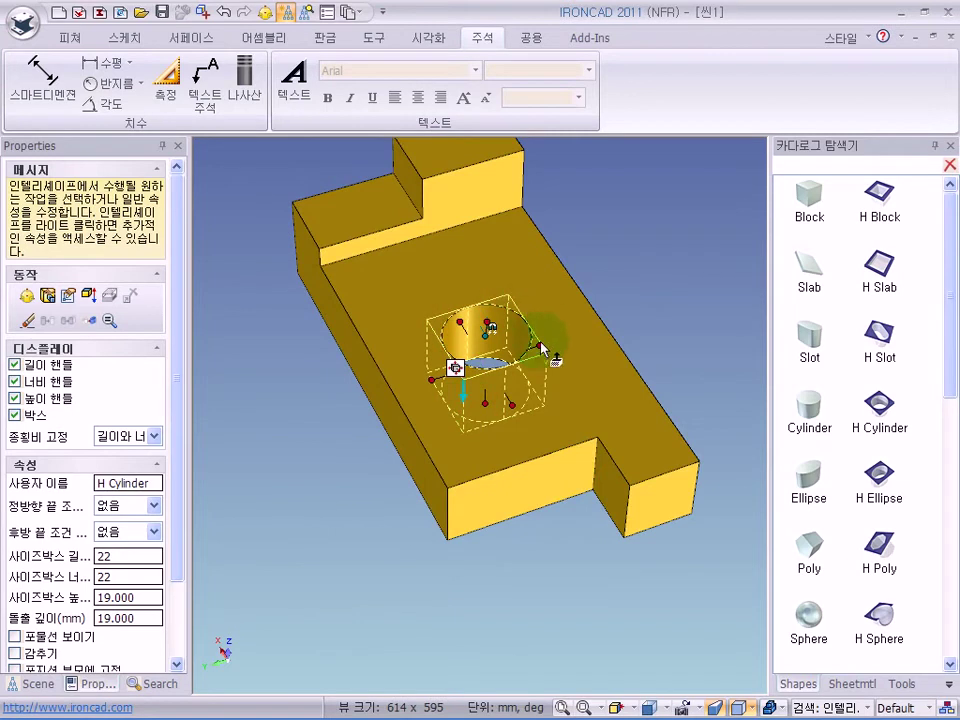
{"action": "left_click", "coordinate": [55, 100]}
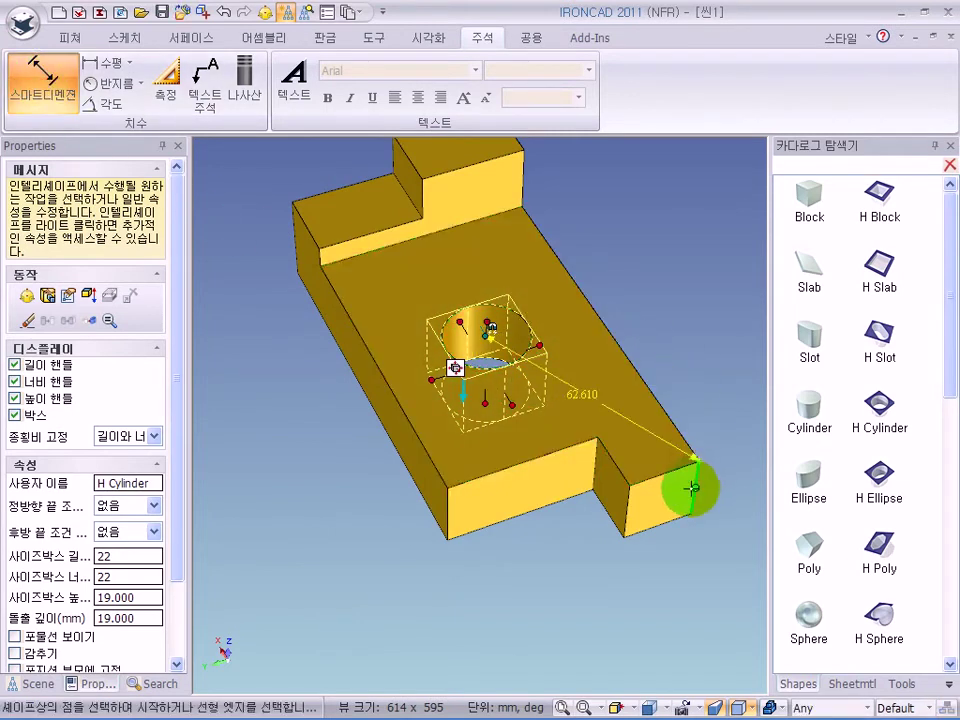
{"action": "left_click", "coordinate": [588, 498]}
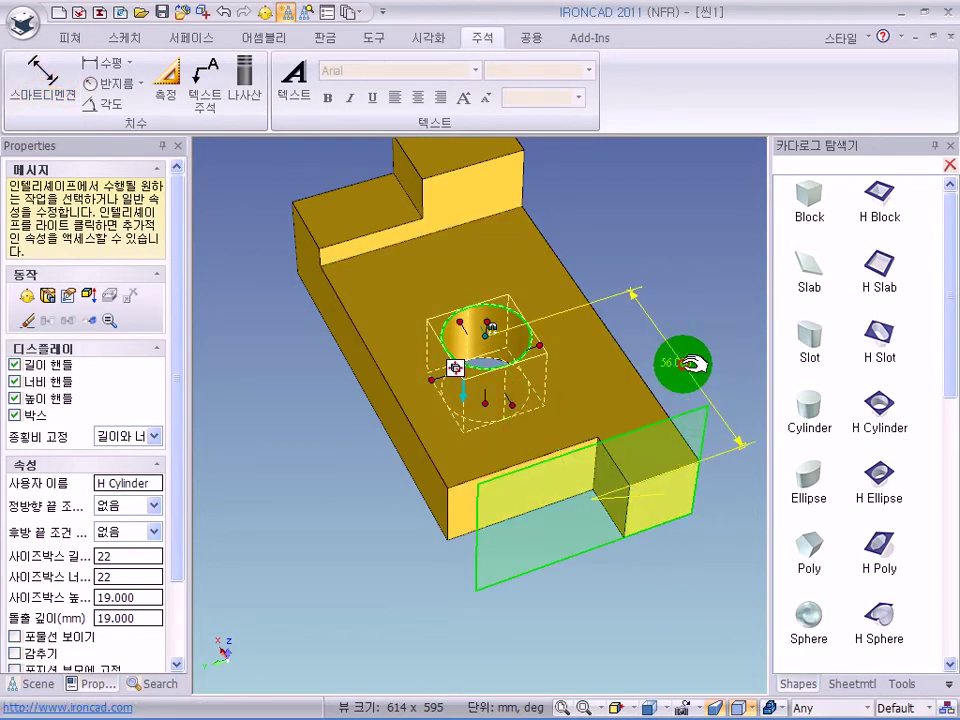
{"action": "left_click", "coordinate": [690, 364]}
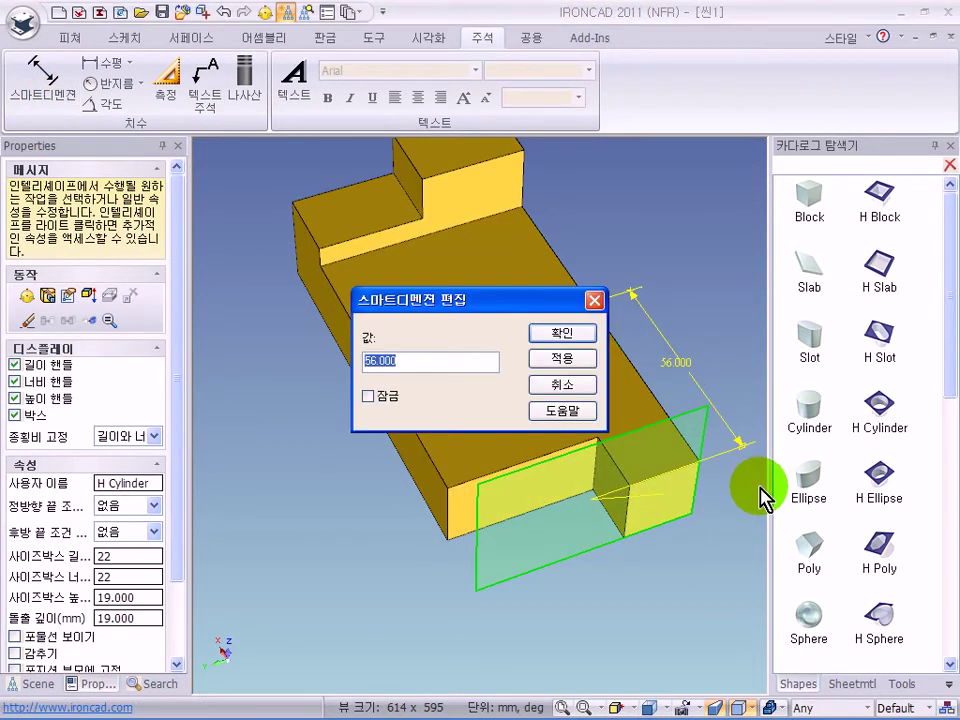
{"action": "type", "text": "25"}
{"action": "key", "text": "Return"}
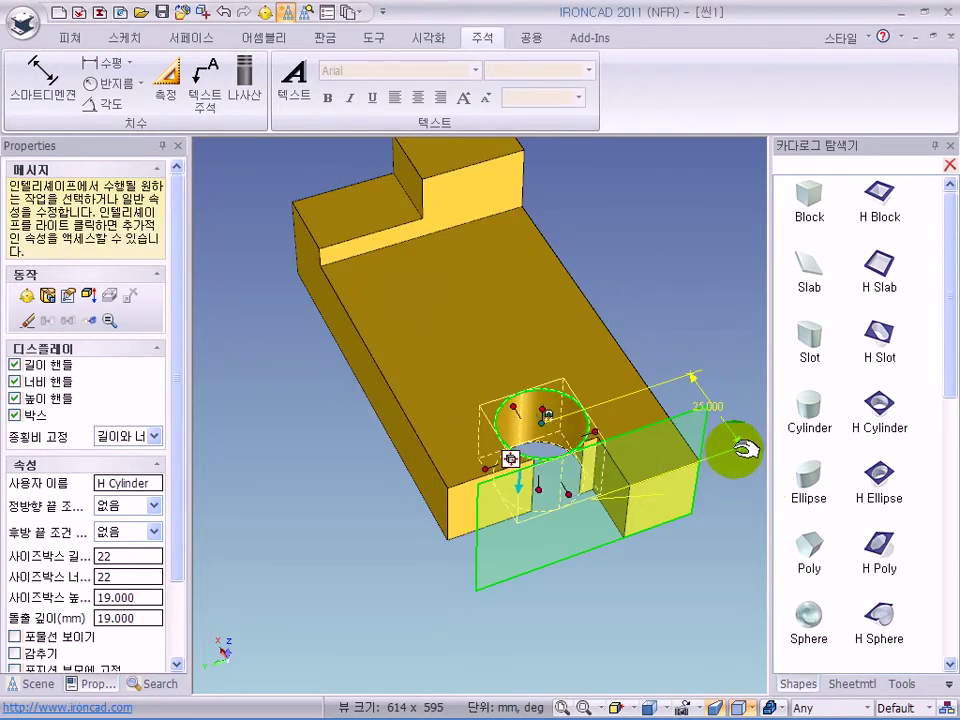
- Reattach the hole's smart dimension from the tab's end face to the block's long side face and set it to 30 mm
{"action": "left_click_drag", "start_coordinate": [736, 444], "coordinate": [382, 408]}
{"action": "double_click", "coordinate": [482, 440]}
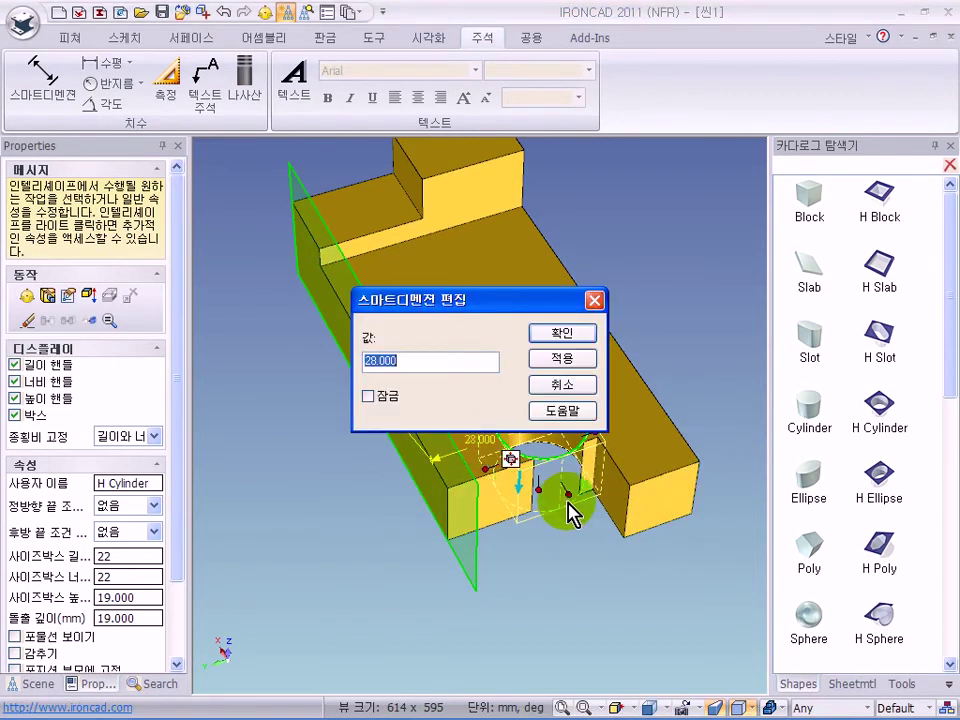
{"action": "key", "text": "Return"}
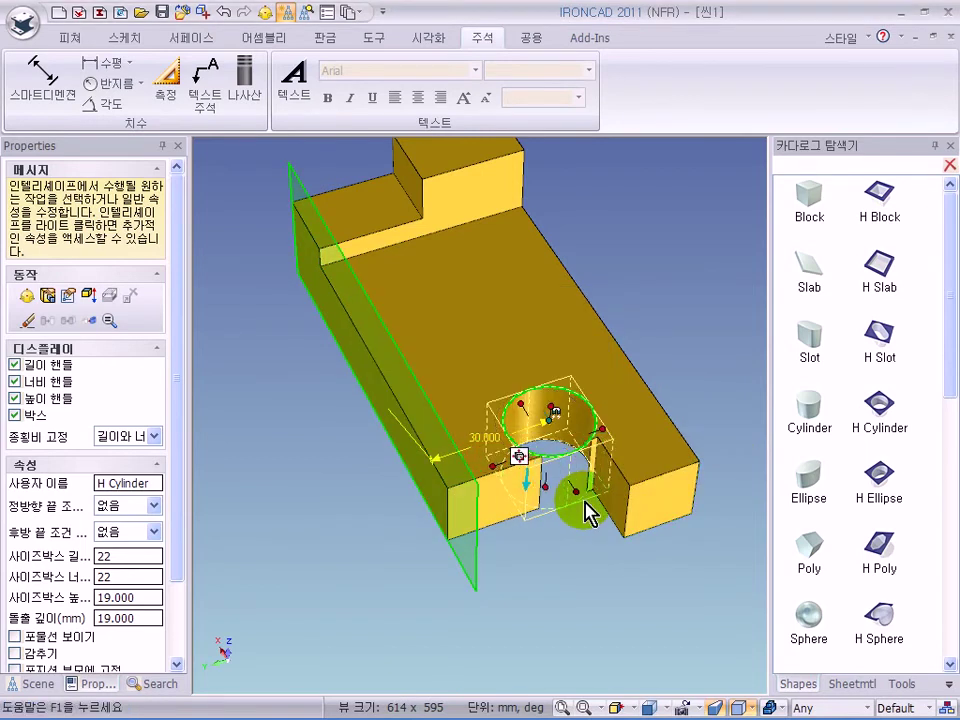
- Lock the hole's 30 mm smart dimension to the block's long side face
{"action": "middle_click_drag", "start_coordinate": [728, 420], "coordinate": [490, 465]}
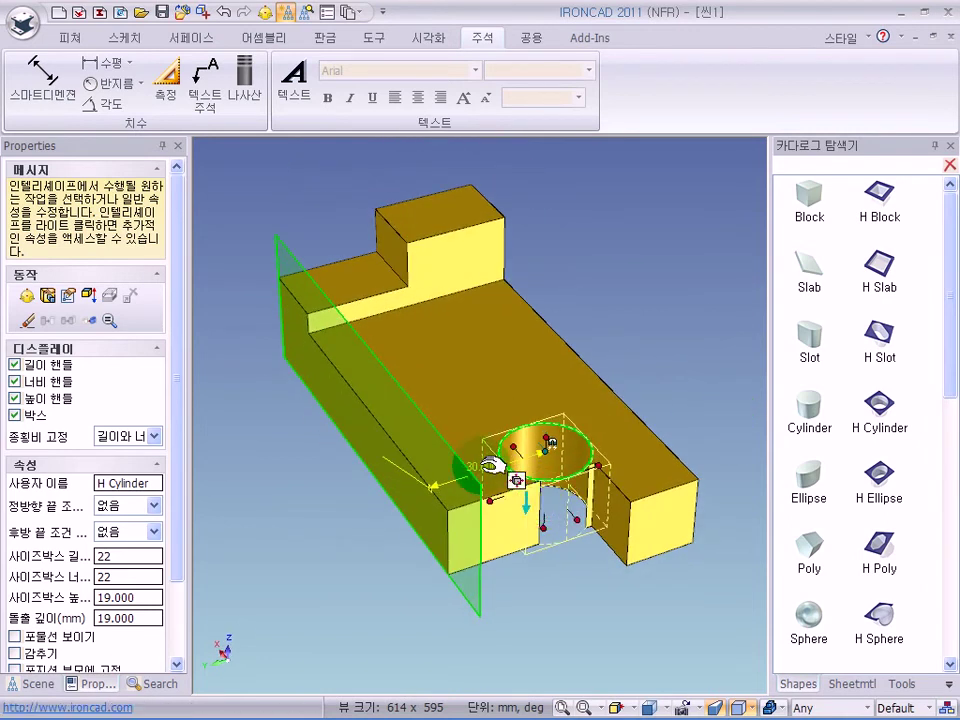
{"action": "right_click", "coordinate": [491, 467]}
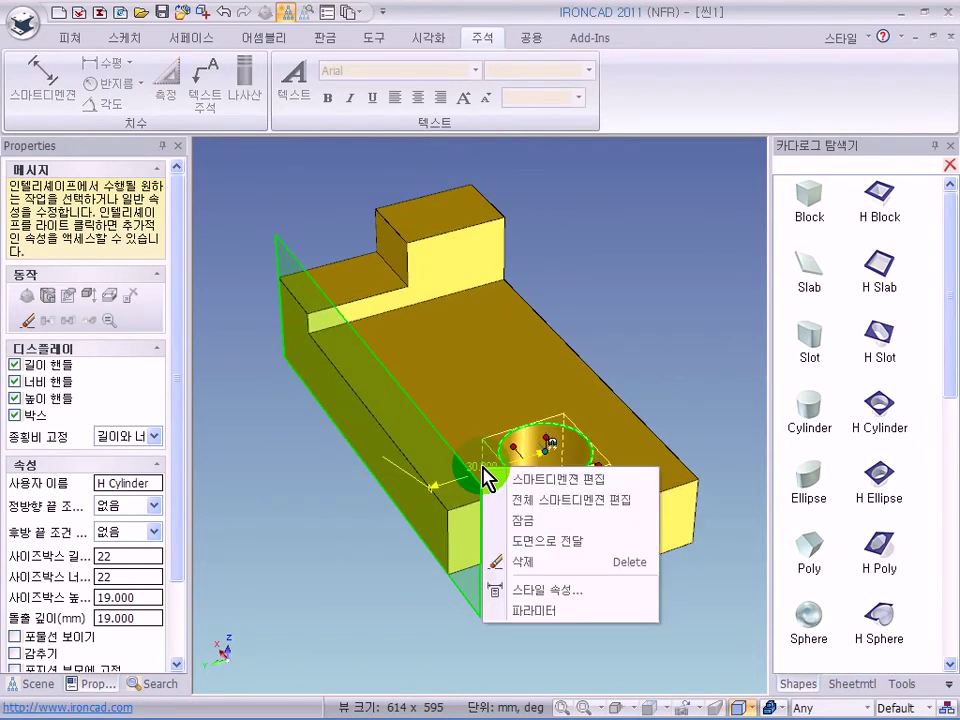
{"action": "left_click", "coordinate": [573, 522]}
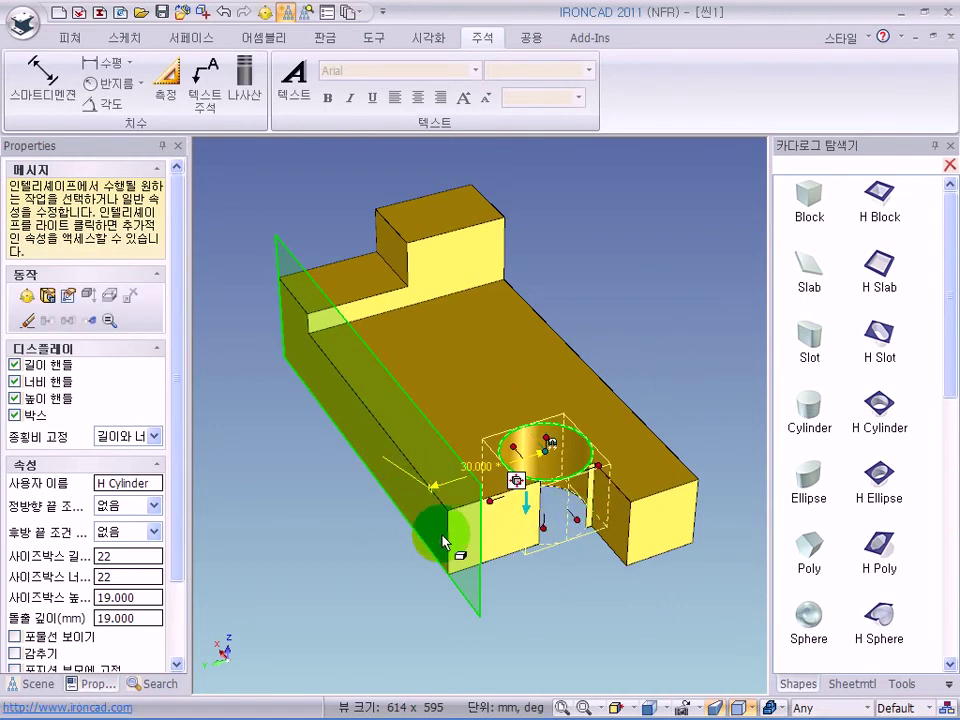
- Select the base Block feature and widen it outward on the dimensioned long side to test the locked hole position
{"action": "left_click", "coordinate": [398, 502]}
{"action": "left_click", "coordinate": [456, 549]}
{"action": "left_click", "coordinate": [463, 540]}
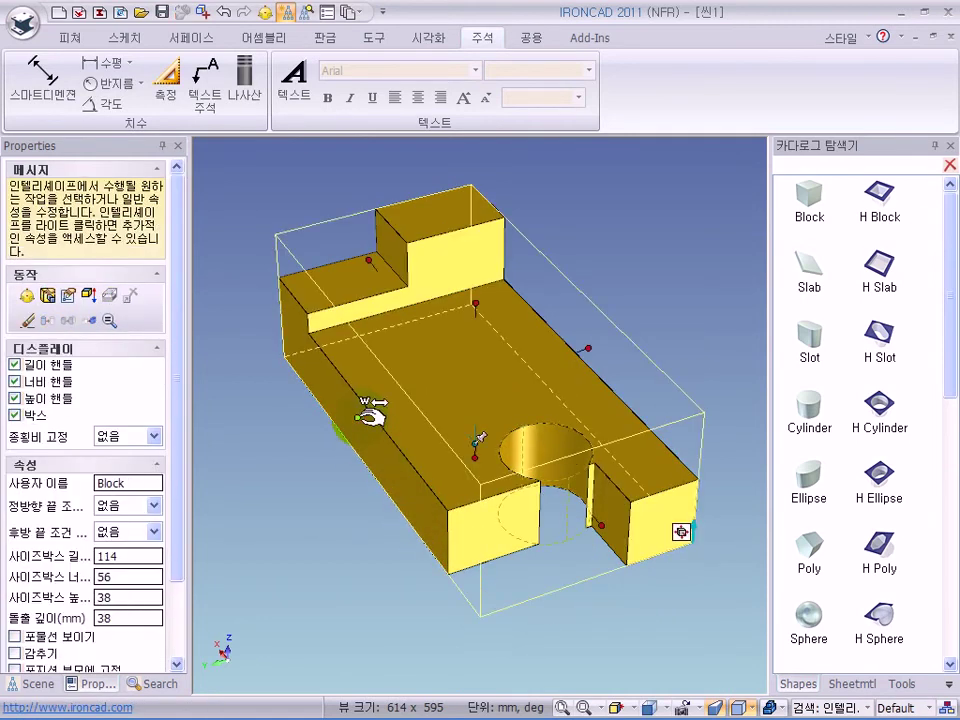
{"action": "left_click_drag", "start_coordinate": [335, 437], "coordinate": [284, 468]}
{"action": "left_click", "coordinate": [608, 569]}
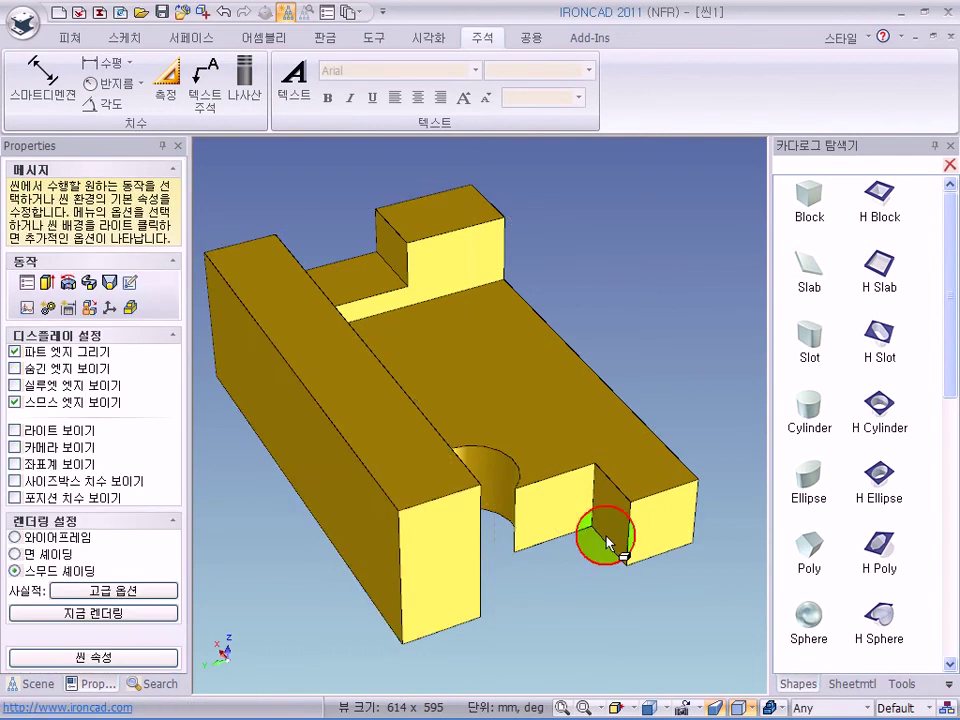
{"action": "middle_click_drag", "start_coordinate": [608, 569], "coordinate": [549, 570]}
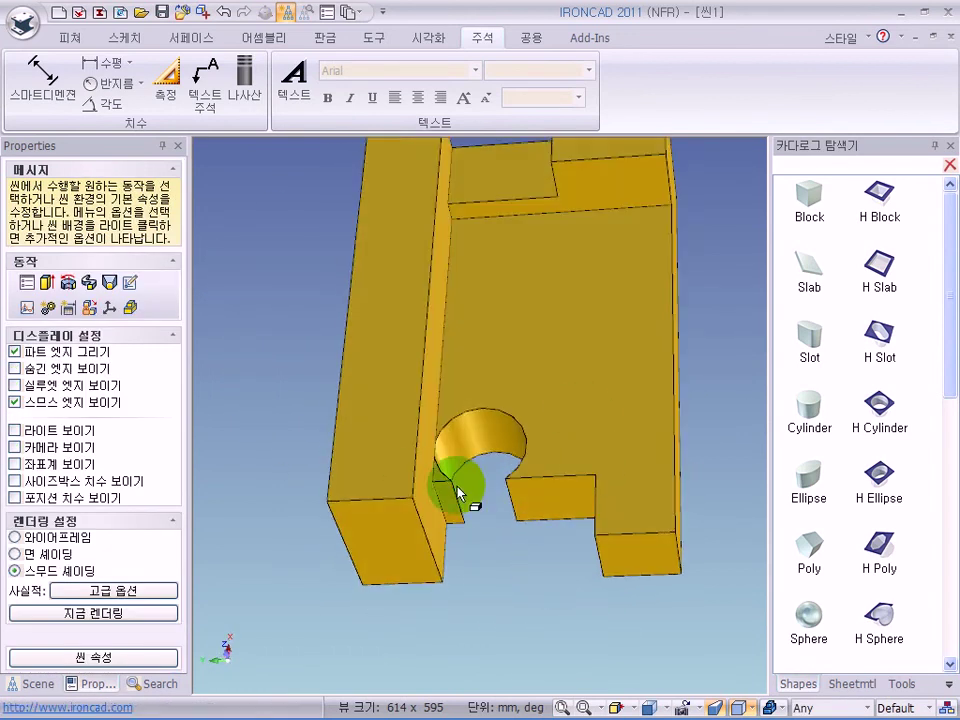